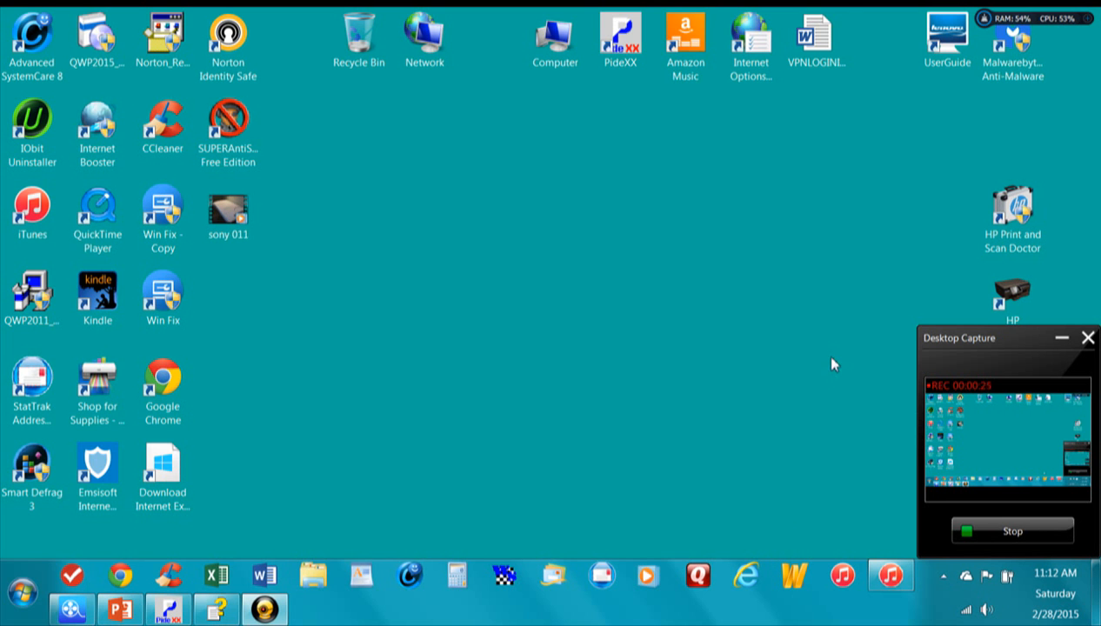
Step: Move the PideXX shortcut to the desktop centre and check the WinSpeed taskbar jump list
{"action": "left_click_drag", "start_coordinate": [620, 39], "coordinate": [467, 364]}
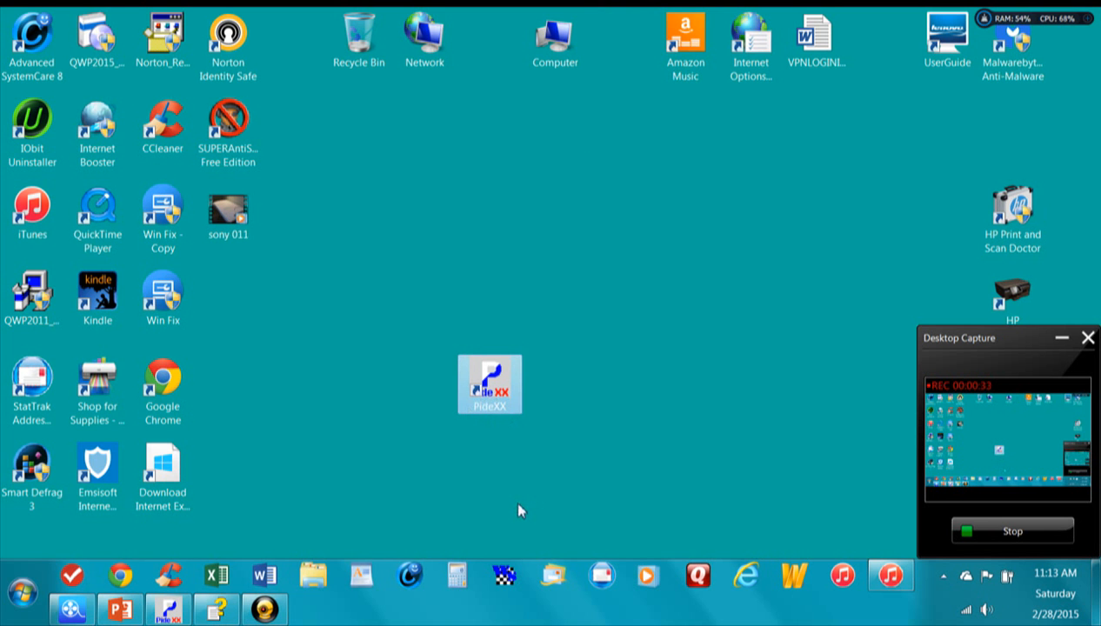
{"action": "right_click", "coordinate": [504, 575]}
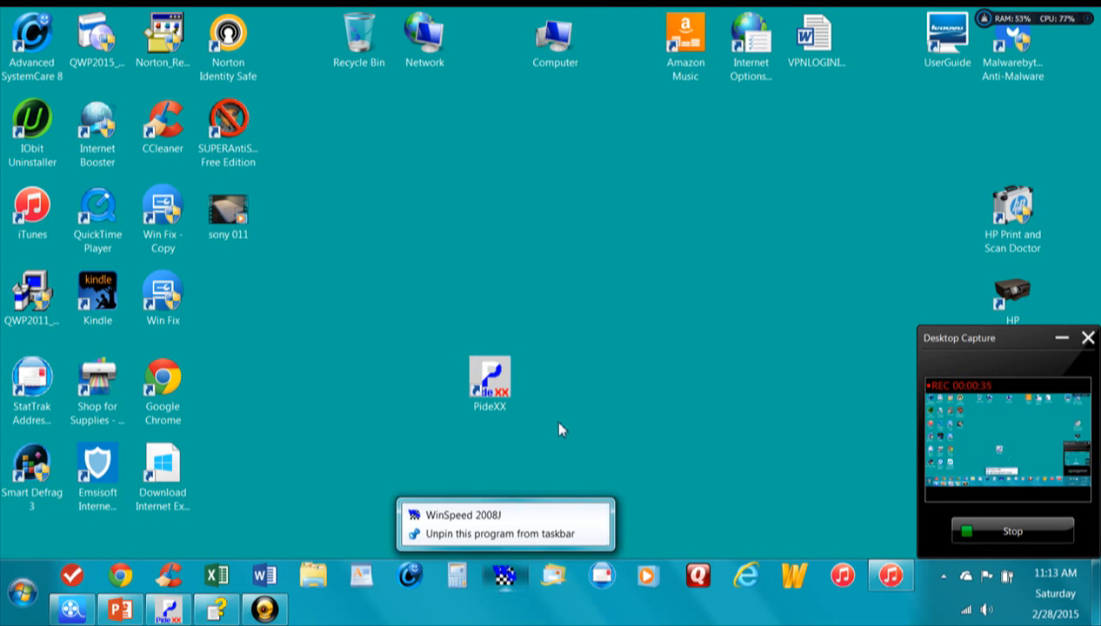
{"action": "left_click", "coordinate": [524, 477]}
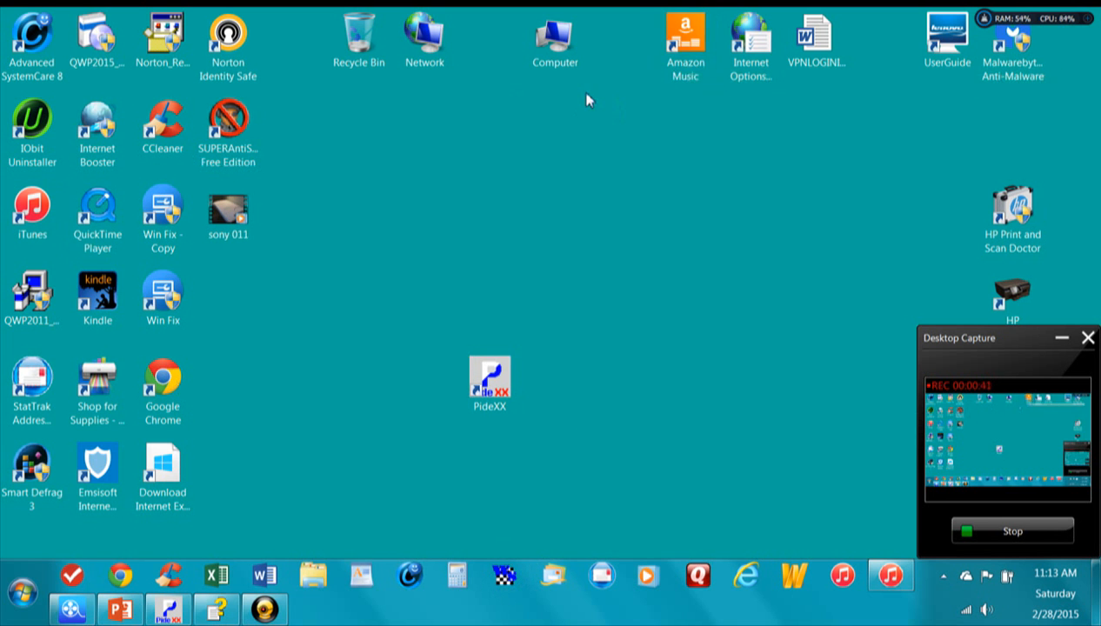
Step: Launch WinSpeed and browse the MONTELLO YB/OB 2015 databases in the login window
{"action": "left_click", "coordinate": [505, 576]}
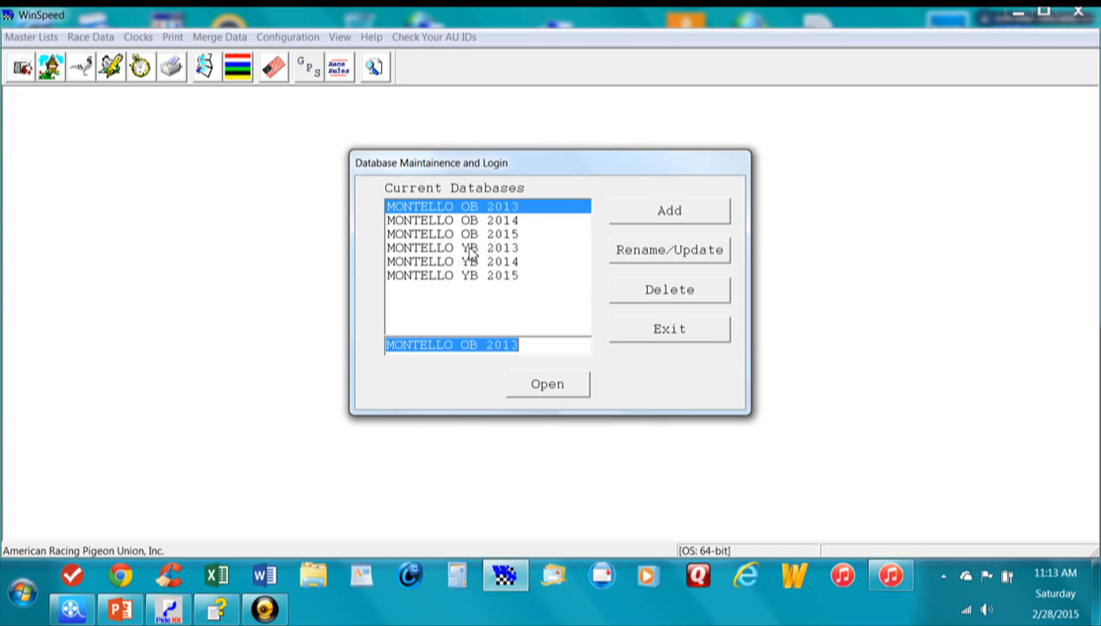
{"action": "left_click", "coordinate": [437, 277]}
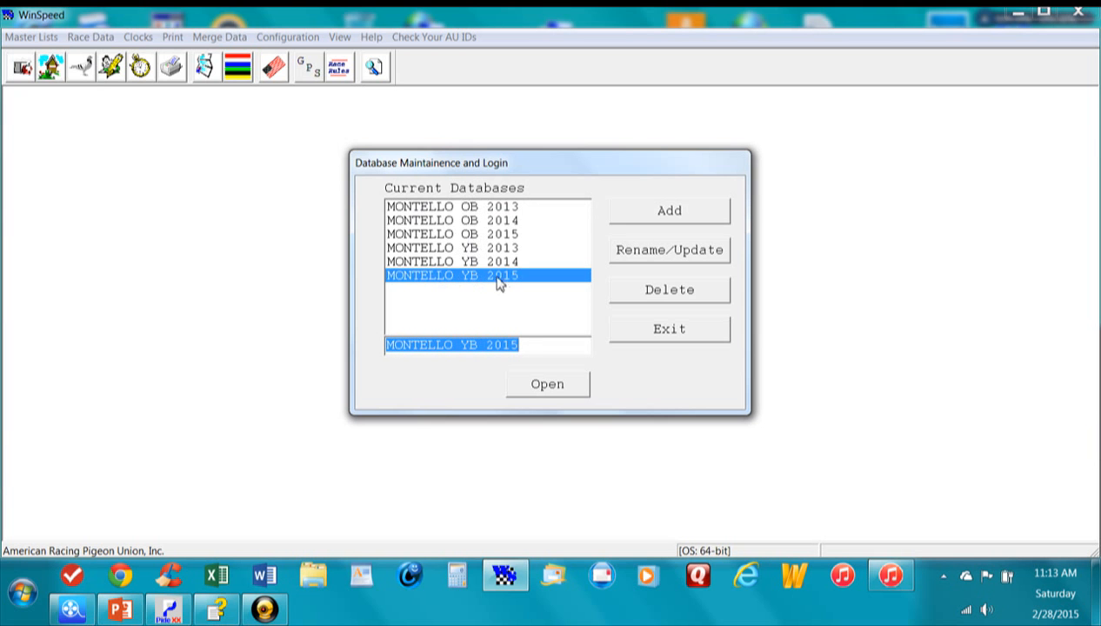
{"action": "left_click", "coordinate": [477, 236]}
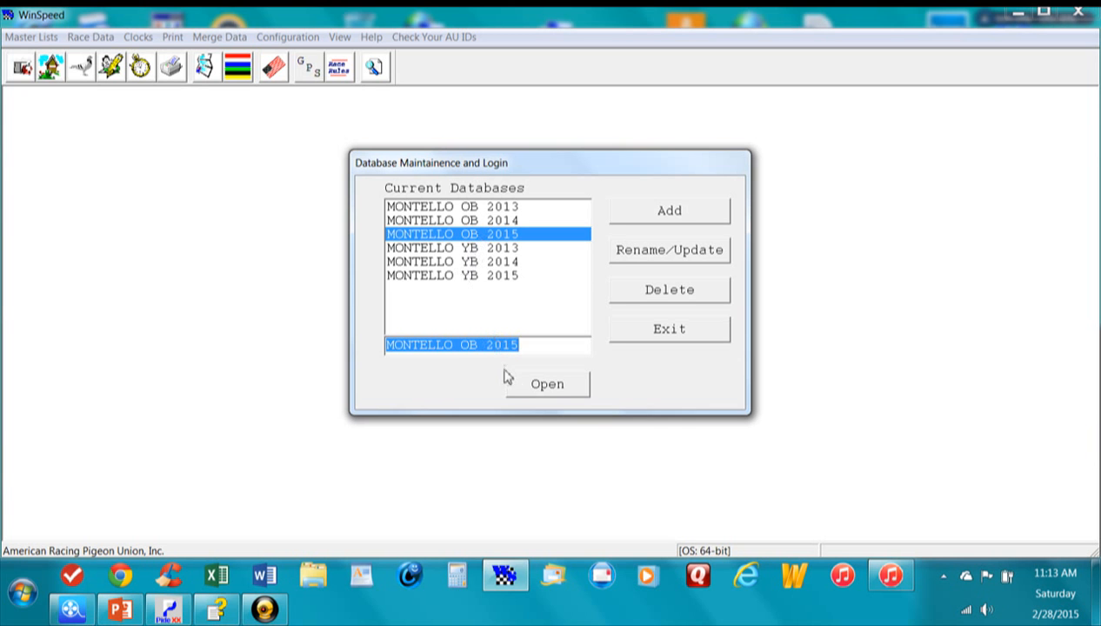
{"action": "type", "text": "te"}
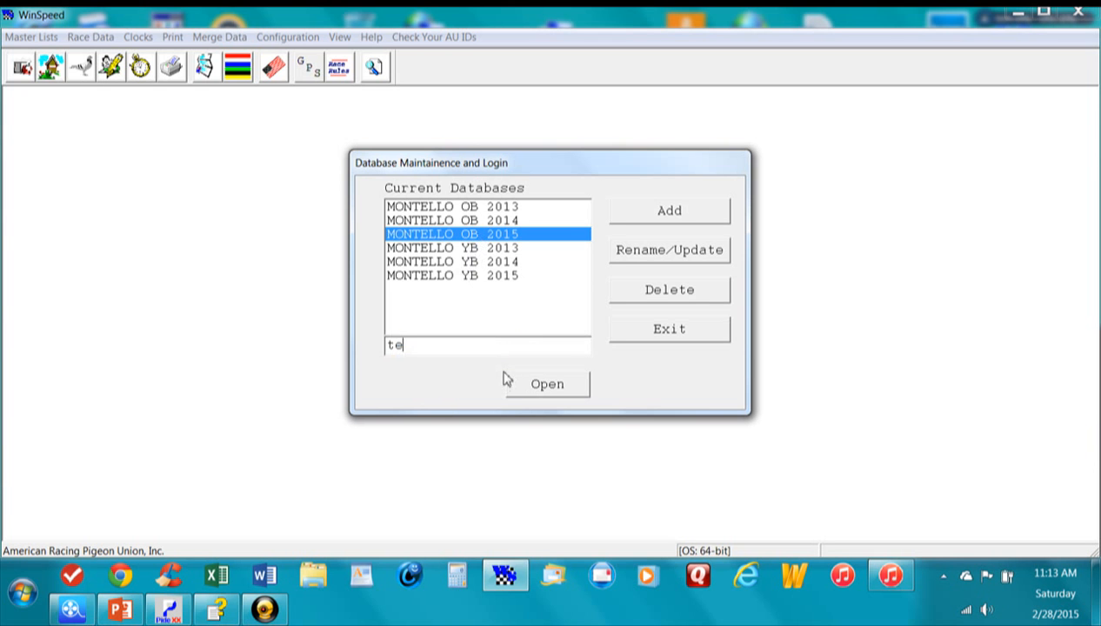
{"action": "type", "text": "st "}
{"action": "type", "text": "year"}
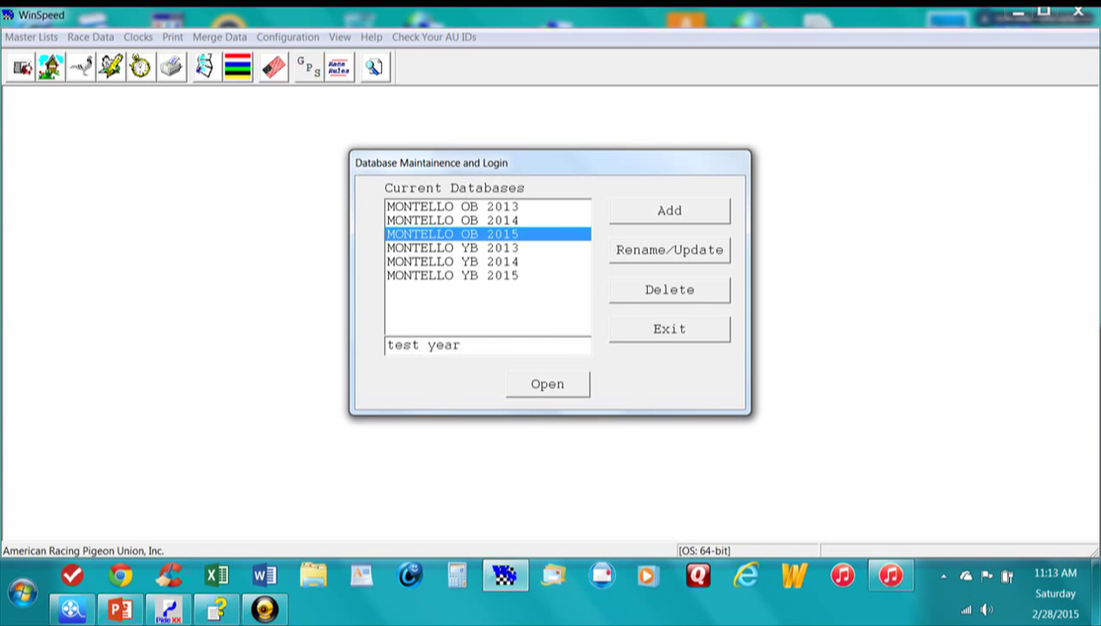
Step: Add a new database named TEST YEAR and open it as the current database
{"action": "left_click", "coordinate": [680, 216]}
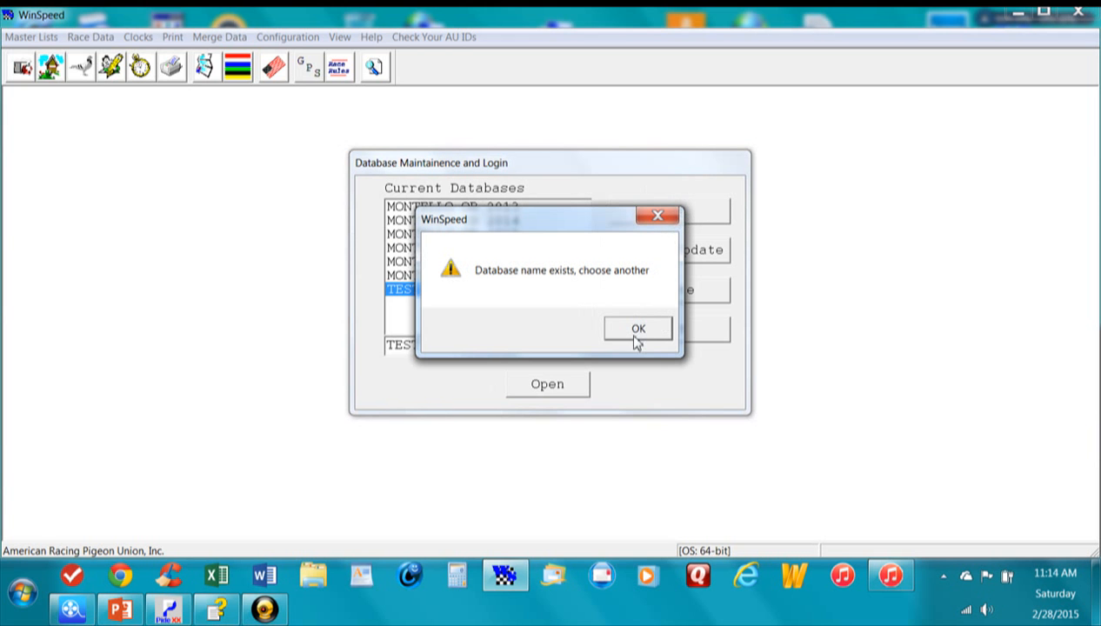
{"action": "left_click", "coordinate": [638, 334]}
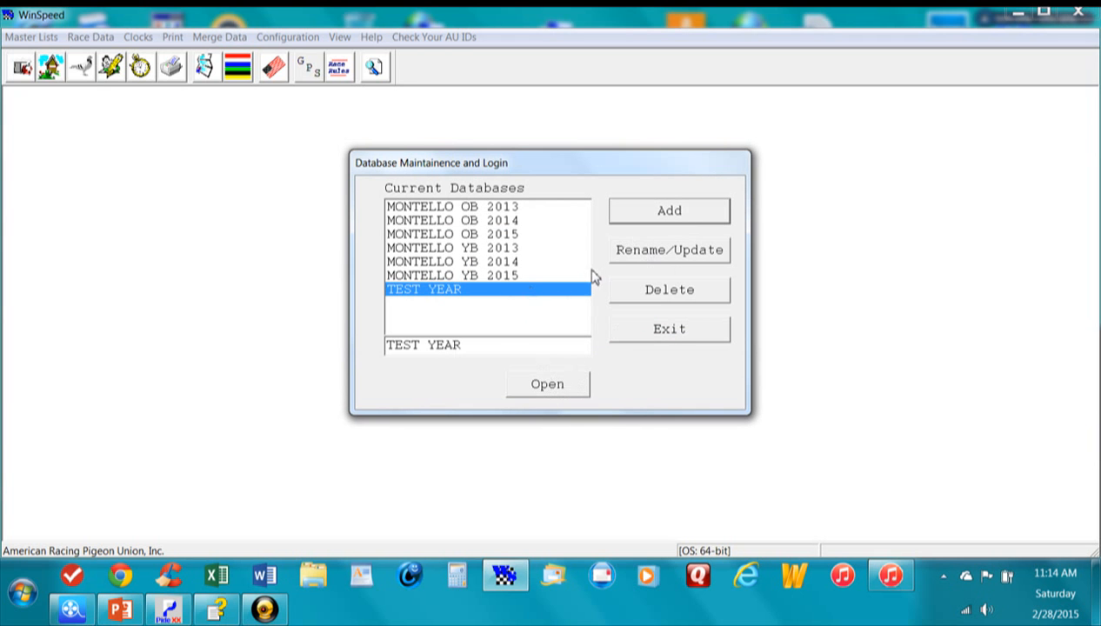
{"action": "left_click", "coordinate": [555, 392]}
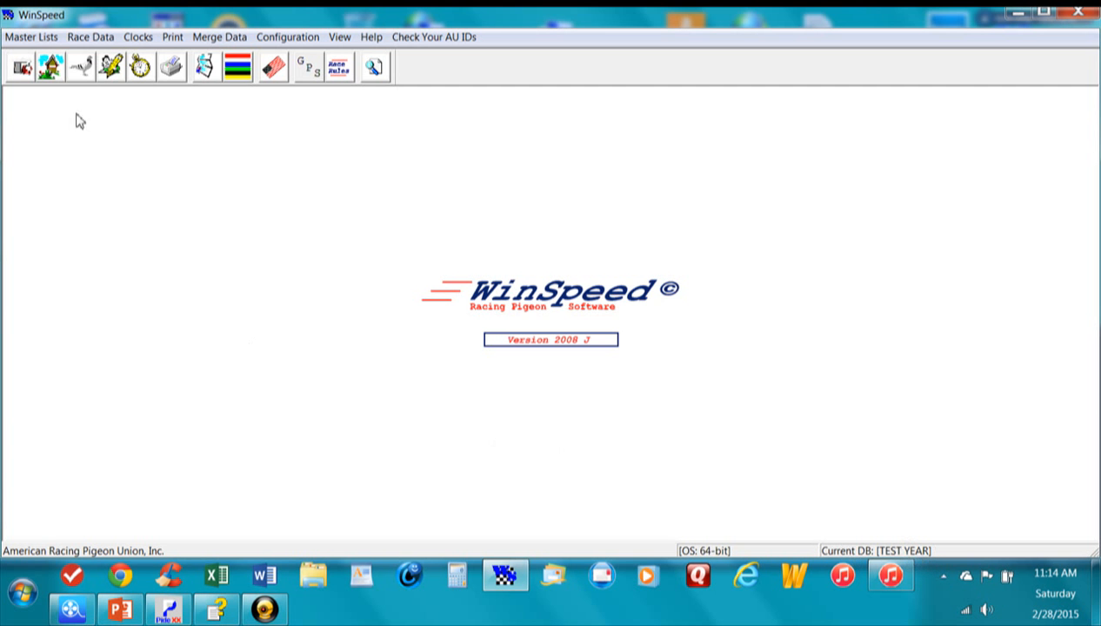
{"action": "left_click", "coordinate": [41, 37]}
{"action": "left_click", "coordinate": [49, 55]}
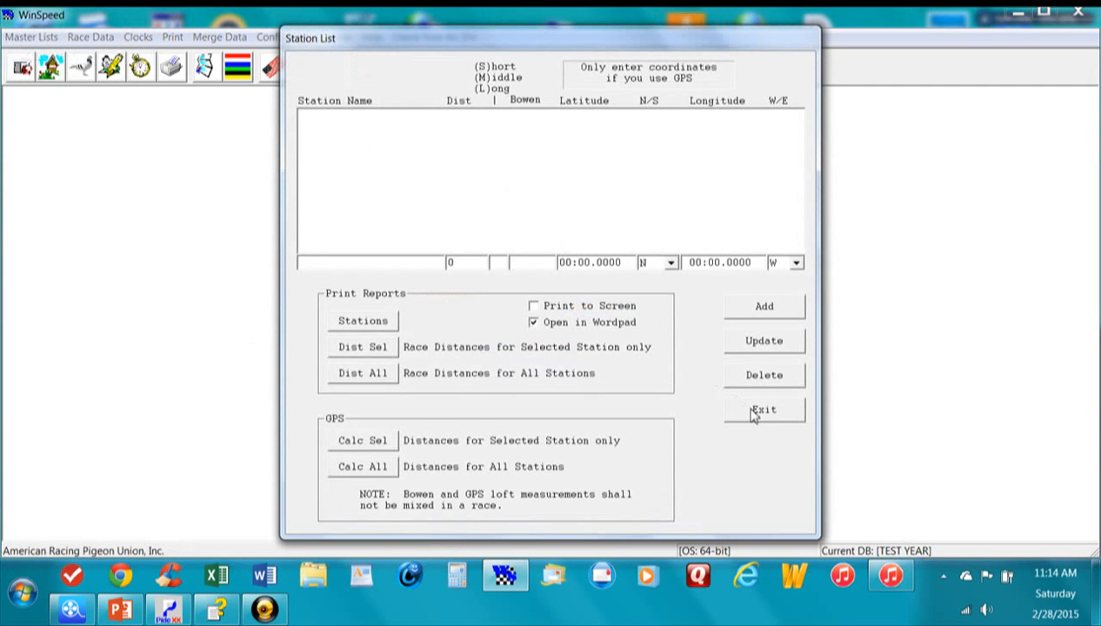
{"action": "left_click", "coordinate": [755, 412]}
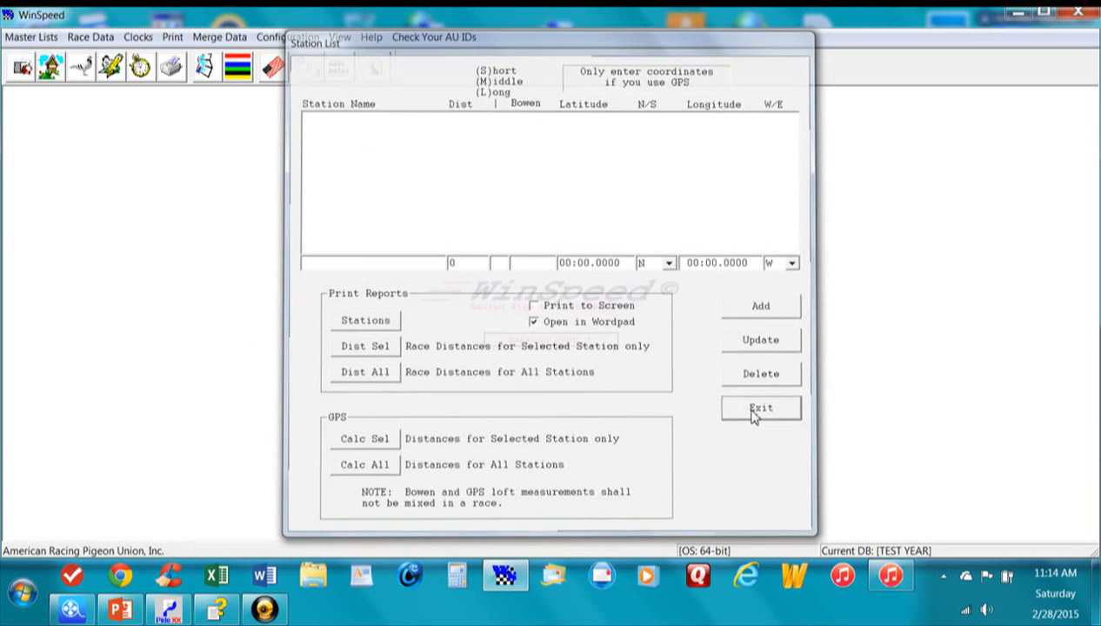
{"action": "left_click", "coordinate": [35, 38]}
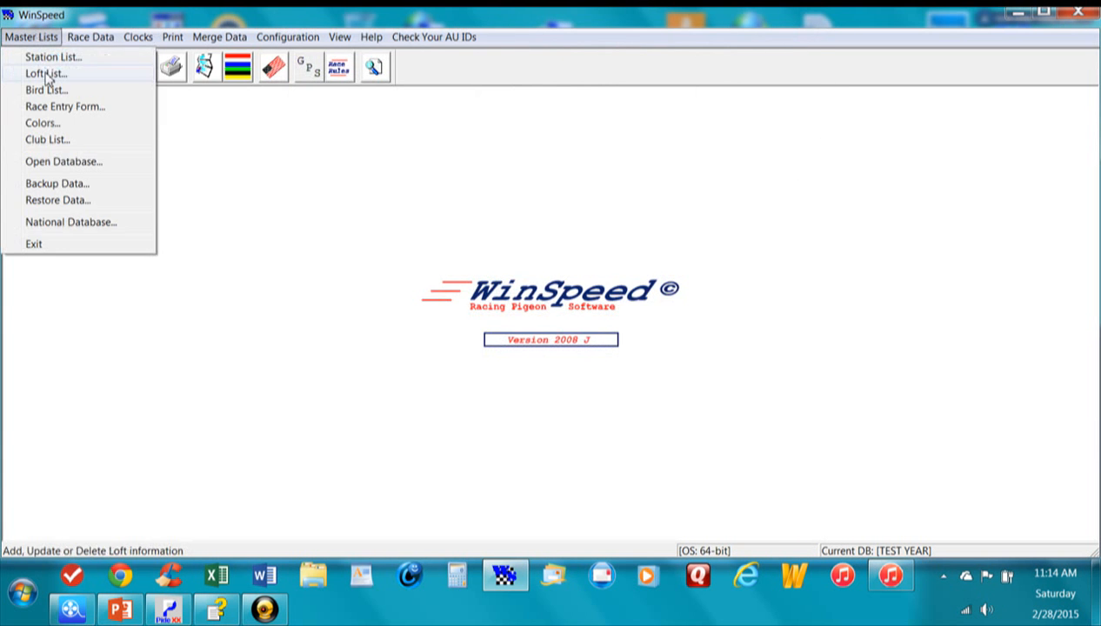
{"action": "left_click", "coordinate": [46, 74]}
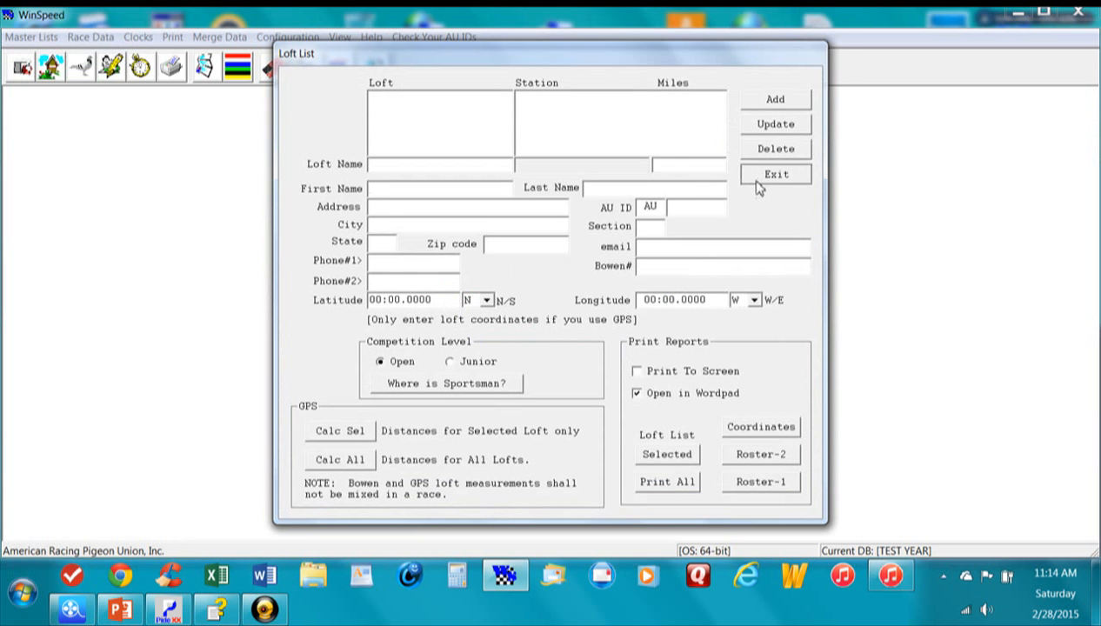
{"action": "left_click", "coordinate": [774, 174]}
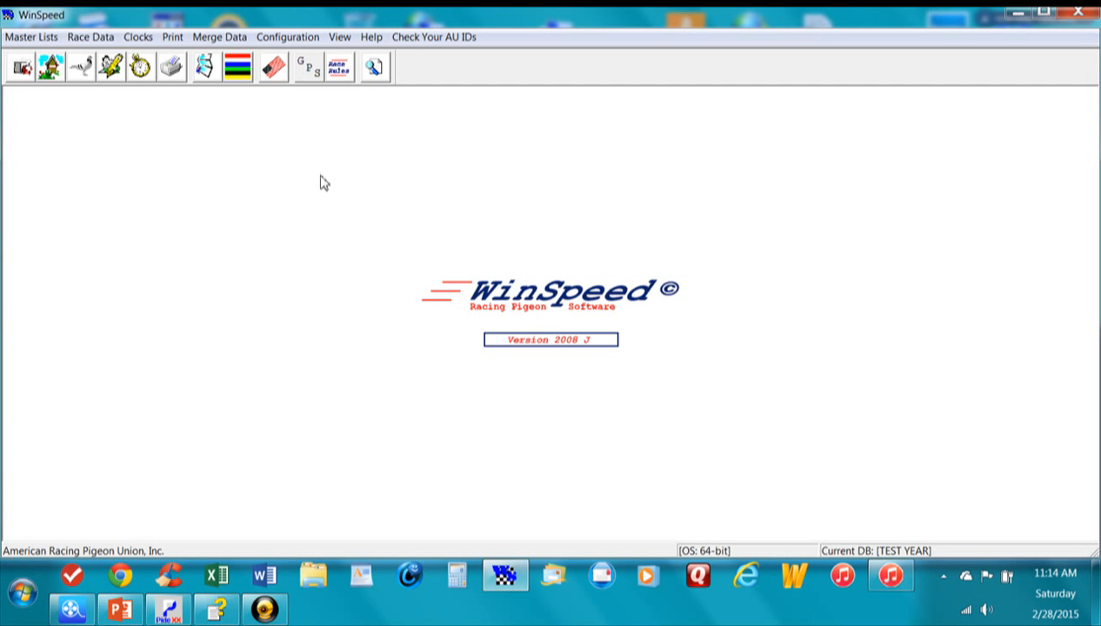
Step: Switch the current database to MONTELLO OB 2014 via Master Lists > Open Database
{"action": "left_click", "coordinate": [43, 41]}
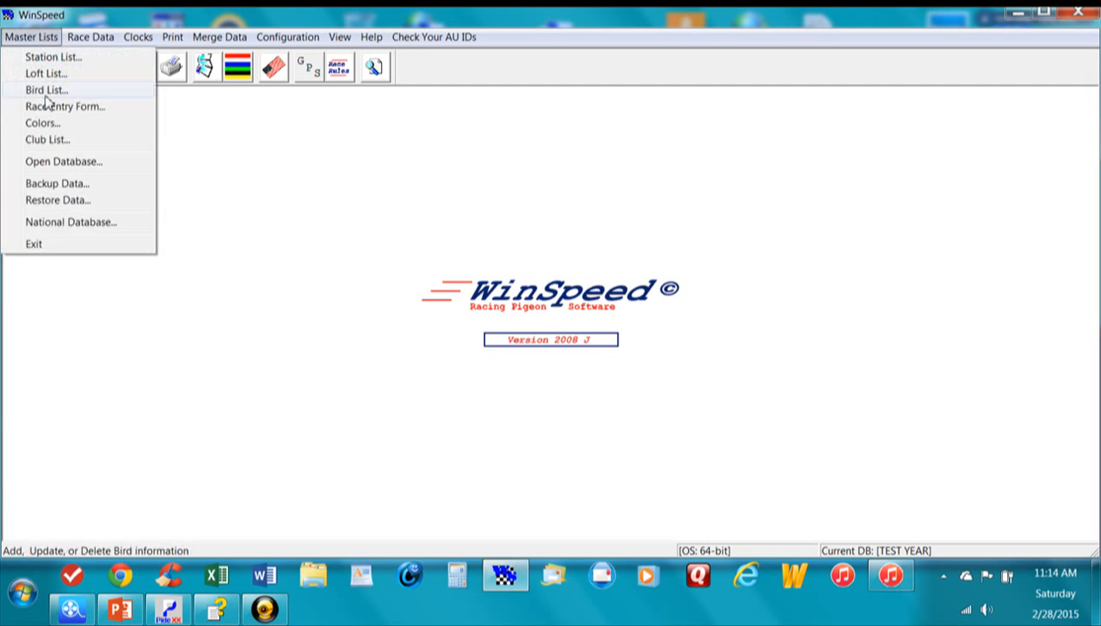
{"action": "left_click", "coordinate": [71, 166]}
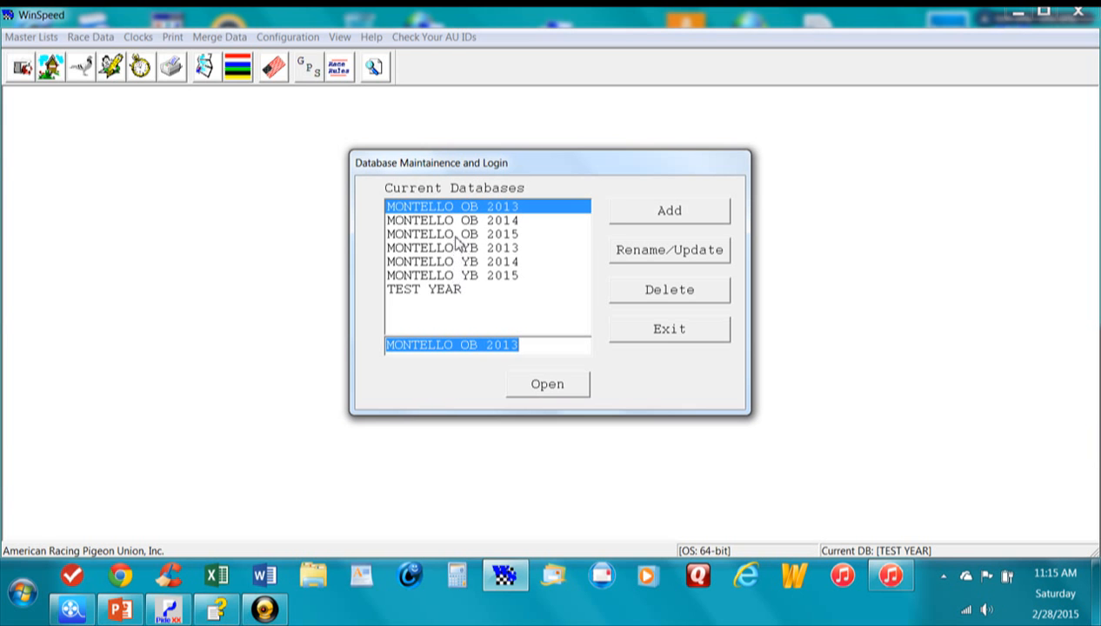
{"action": "double_click", "coordinate": [459, 222]}
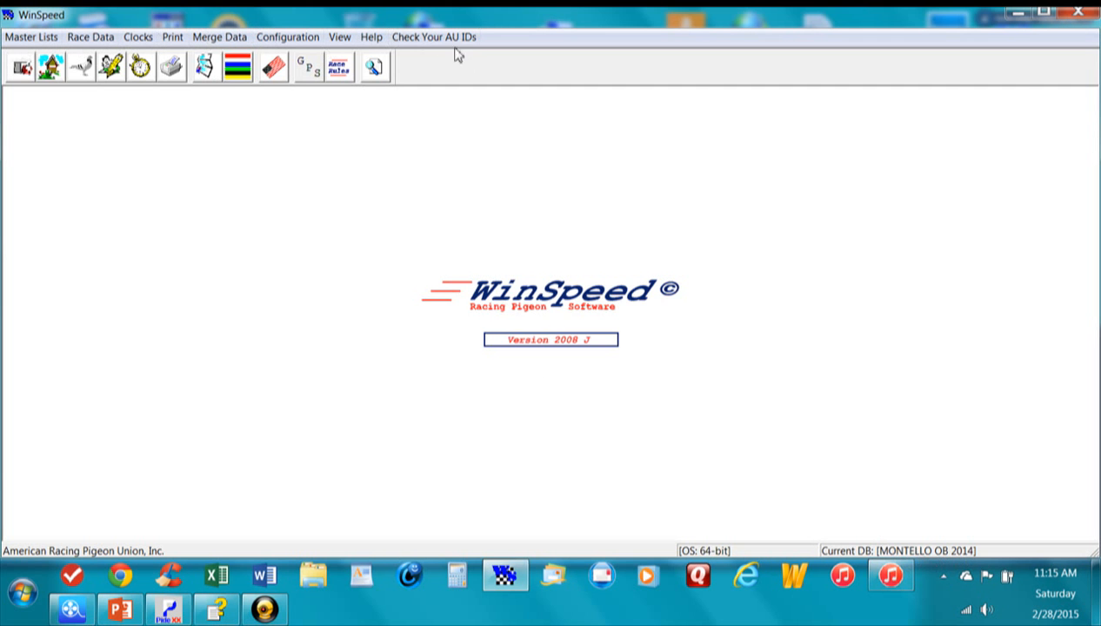
Step: Show the Master Lists menu for the MONTELLO OB 2014 database
{"action": "left_click", "coordinate": [30, 40]}
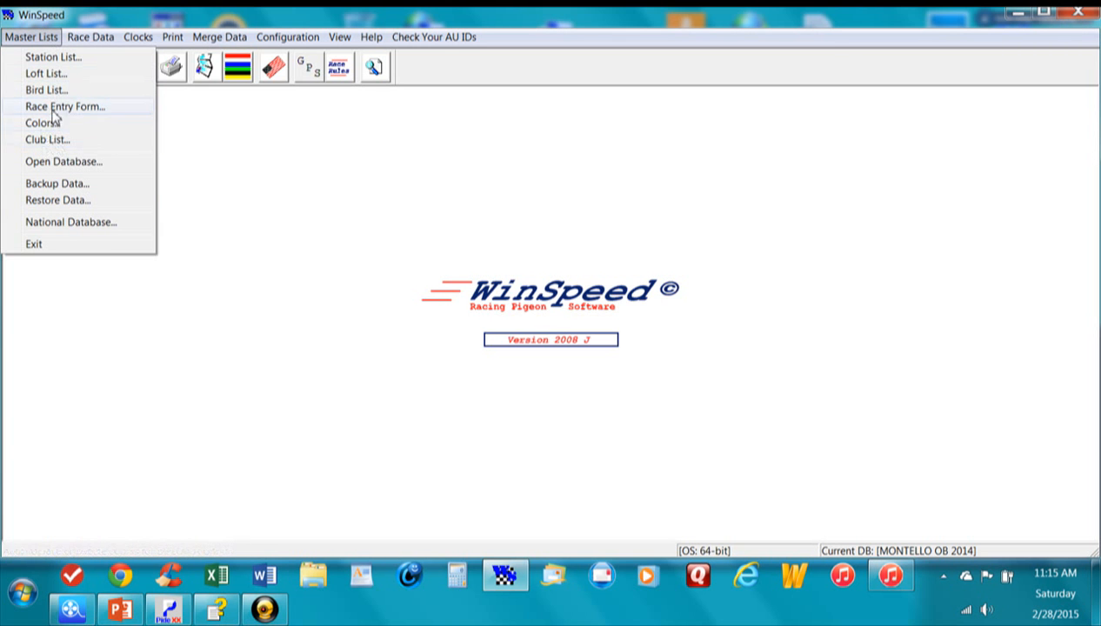
Step: In the Station List, send station reports to the screen instead of WordPad
{"action": "left_click", "coordinate": [39, 58]}
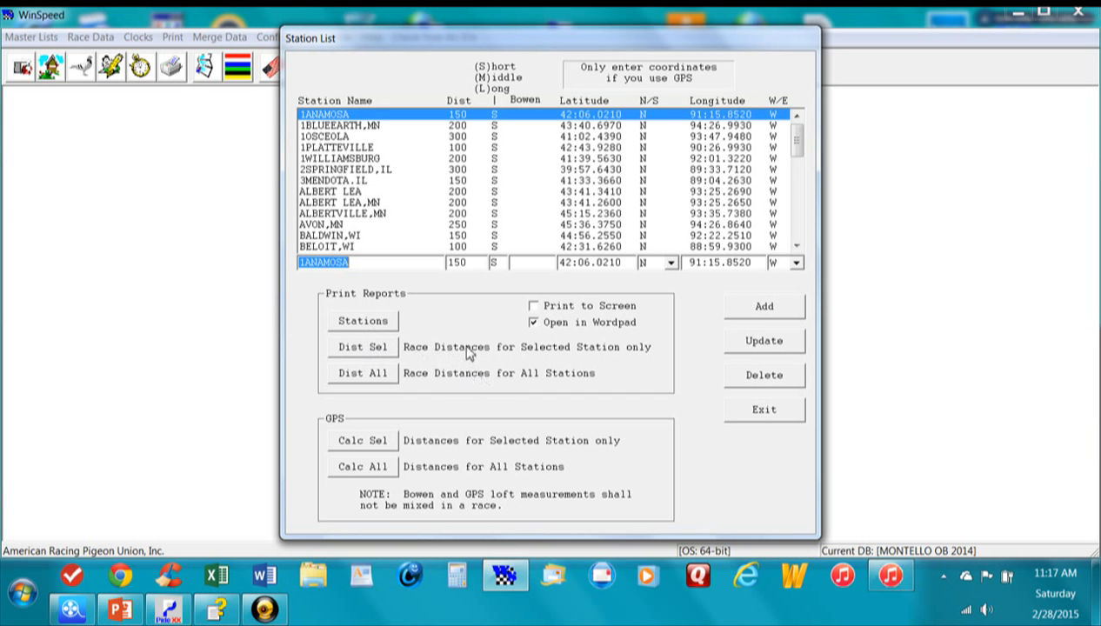
{"action": "left_click", "coordinate": [534, 307]}
Step: Set station reports back to Open in WordPad and exit the Station List
{"action": "left_click", "coordinate": [533, 323]}
{"action": "left_click", "coordinate": [534, 323]}
{"action": "left_click", "coordinate": [745, 416]}
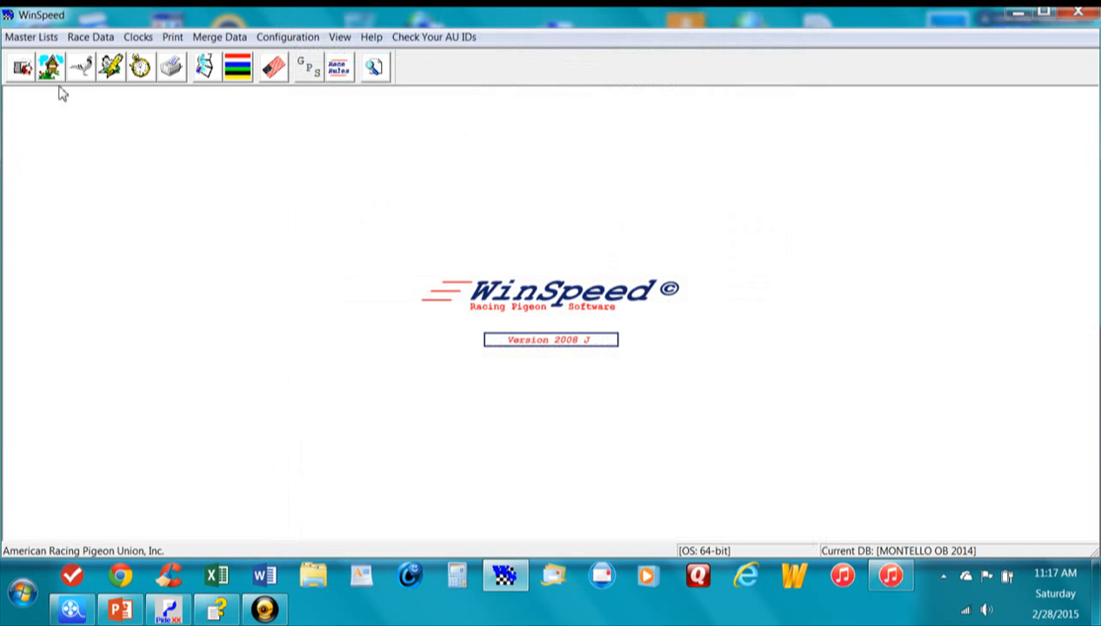
{"action": "left_click", "coordinate": [32, 37]}
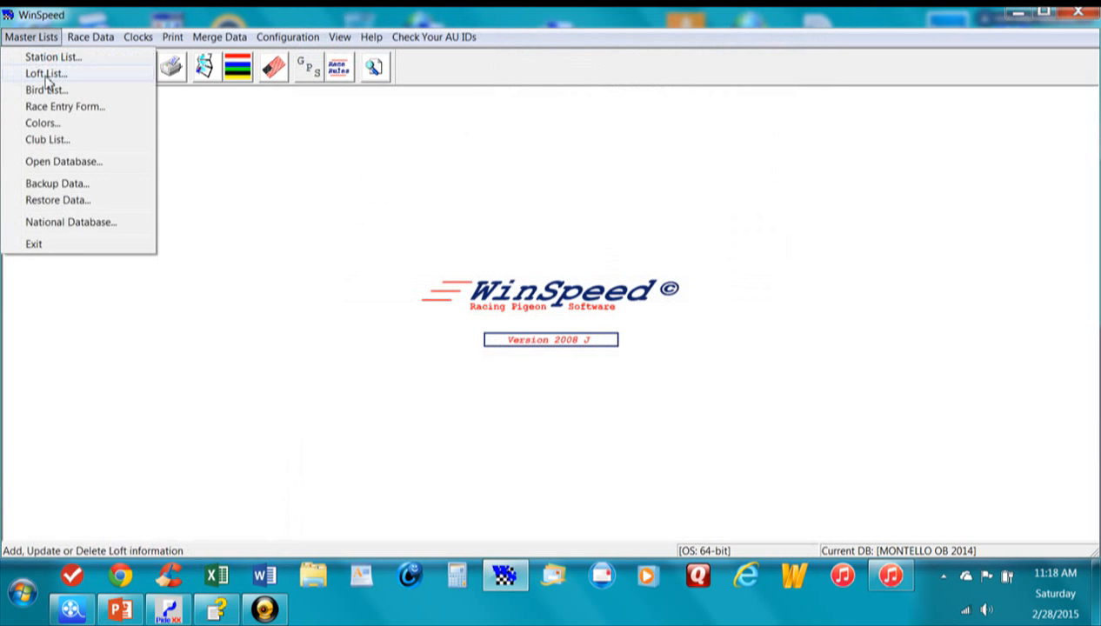
{"action": "left_click", "coordinate": [46, 75]}
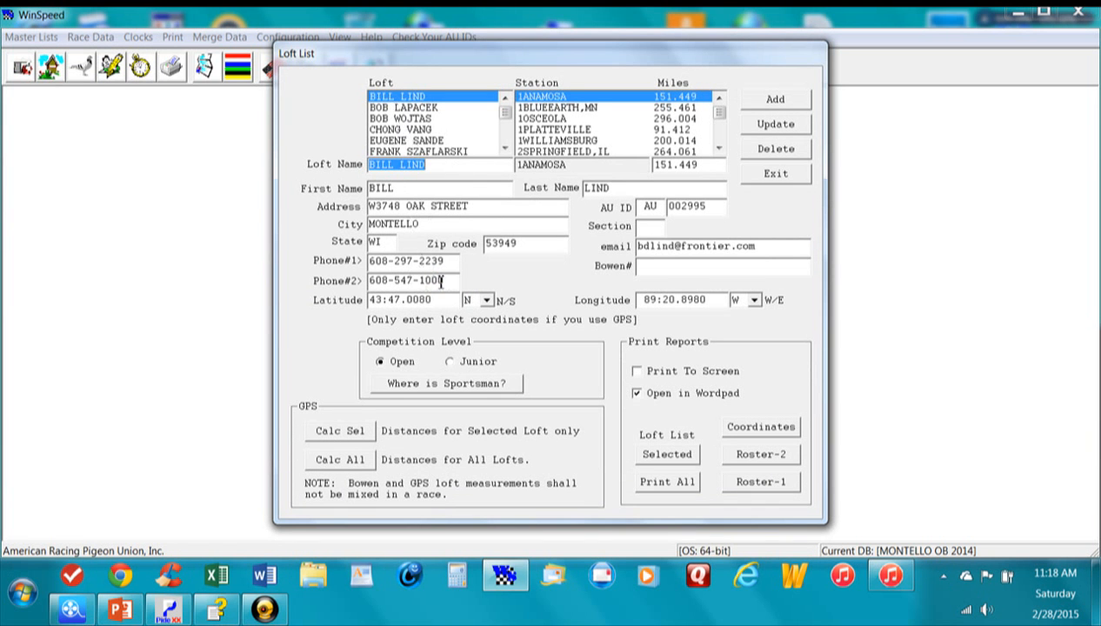
{"action": "left_click_drag", "start_coordinate": [437, 299], "coordinate": [368, 302]}
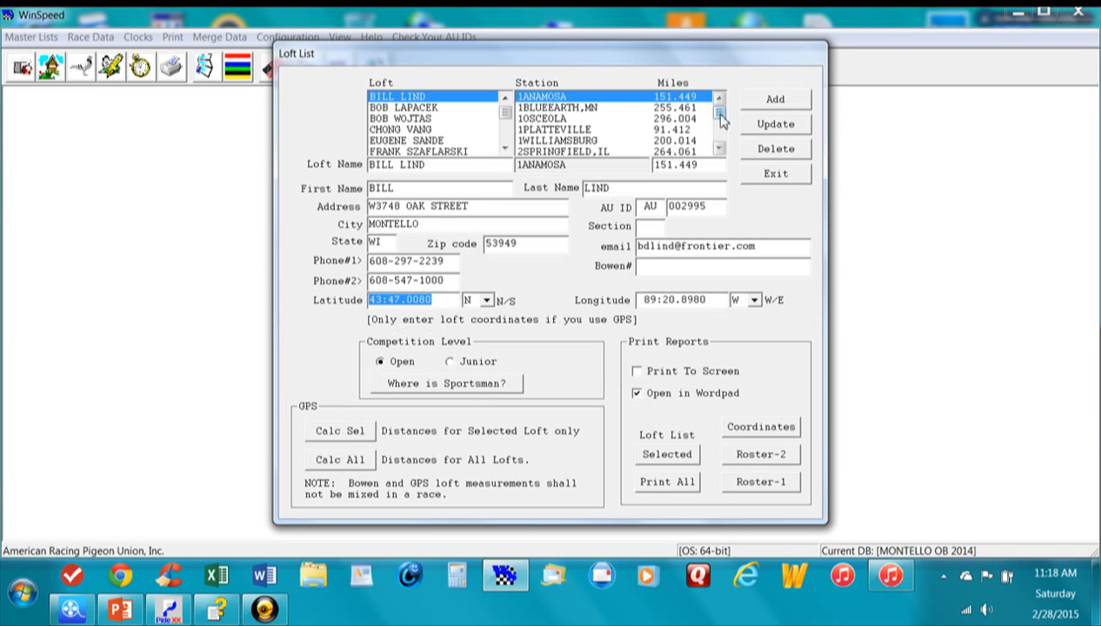
{"action": "left_click_drag", "start_coordinate": [719, 111], "coordinate": [720, 134]}
{"action": "left_click", "coordinate": [555, 108]}
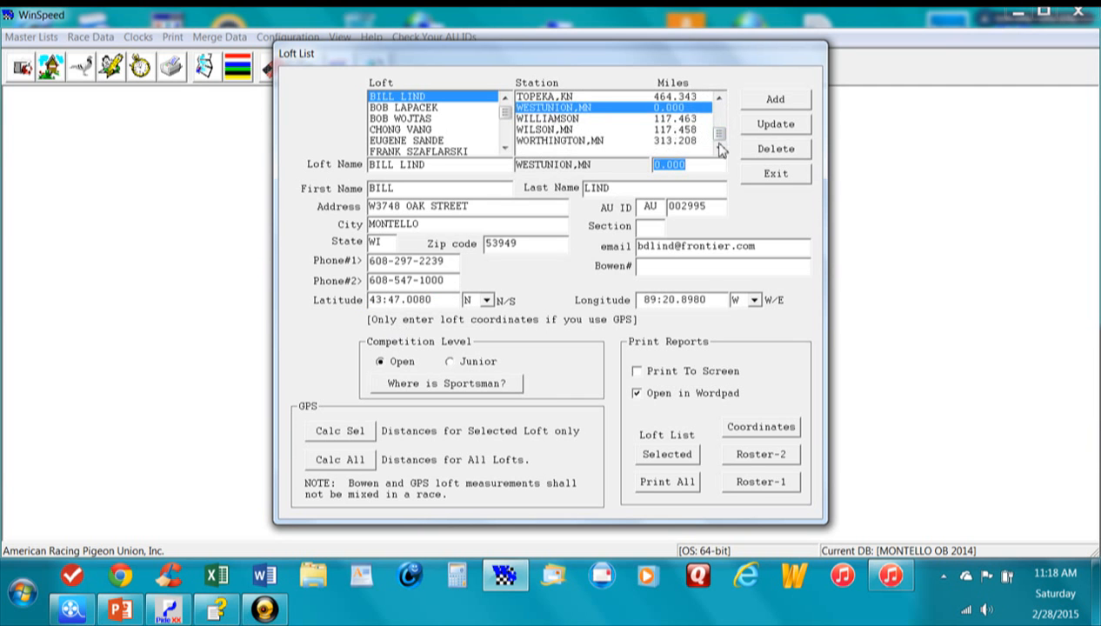
Step: Close the loft list, reopen the Station List and select the WESTUNION,MN station
{"action": "left_click", "coordinate": [760, 177]}
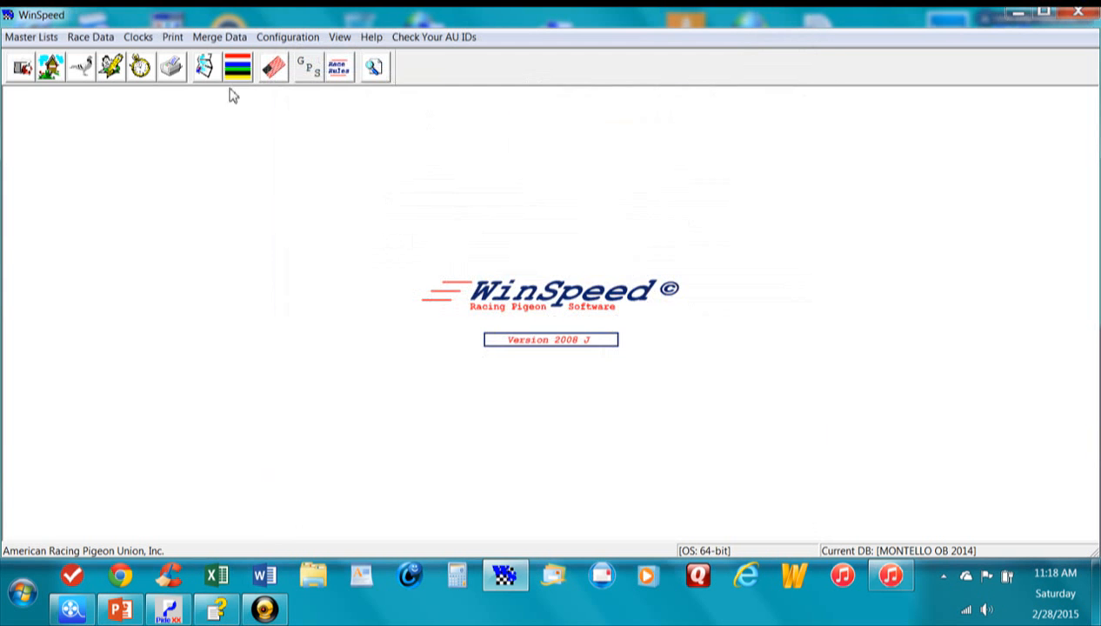
{"action": "left_click", "coordinate": [30, 38]}
{"action": "left_click", "coordinate": [44, 57]}
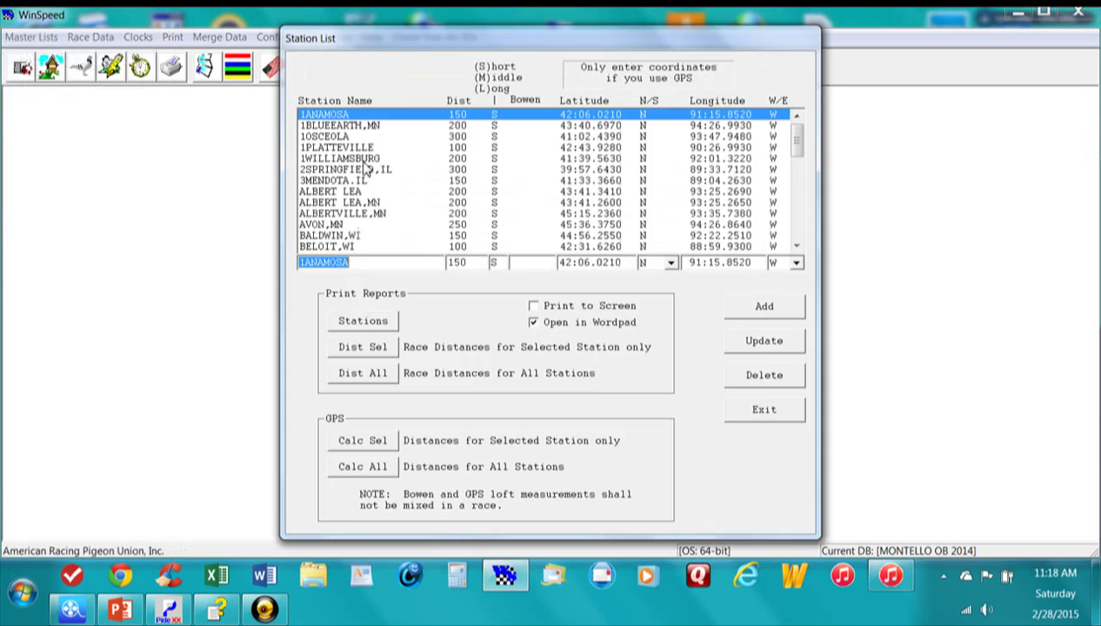
{"action": "key", "text": "Down"}
{"action": "key", "text": "Down"}
{"action": "key", "text": "Down"}
{"action": "key", "text": "Down"}
{"action": "key", "text": "Down"}
{"action": "key", "text": "Down"}
{"action": "key", "text": "Down"}
{"action": "key", "text": "Down"}
{"action": "left_click_drag", "start_coordinate": [796, 139], "coordinate": [794, 225]}
{"action": "left_click", "coordinate": [412, 214]}
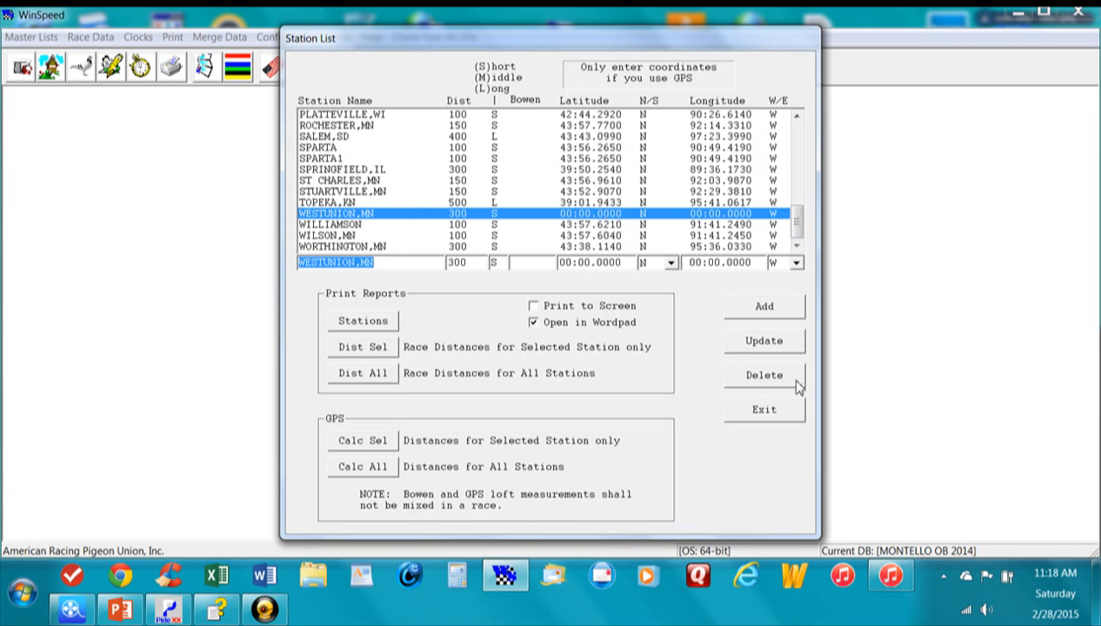
Step: Exit the Station List, reopen it and exit again back to the main window
{"action": "left_click", "coordinate": [776, 411]}
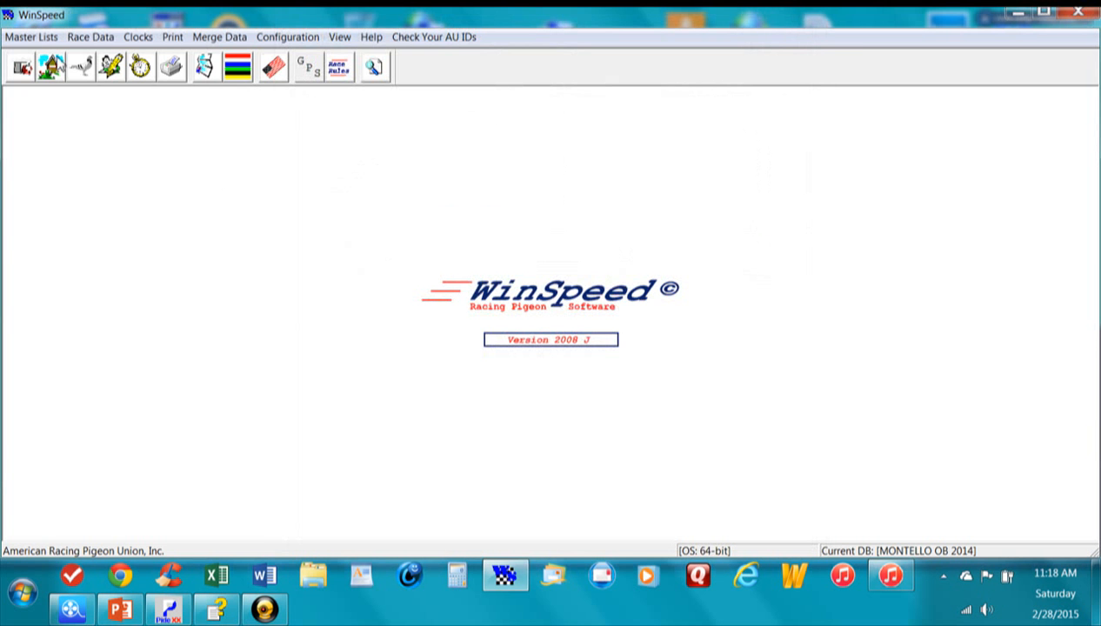
{"action": "left_click", "coordinate": [32, 39]}
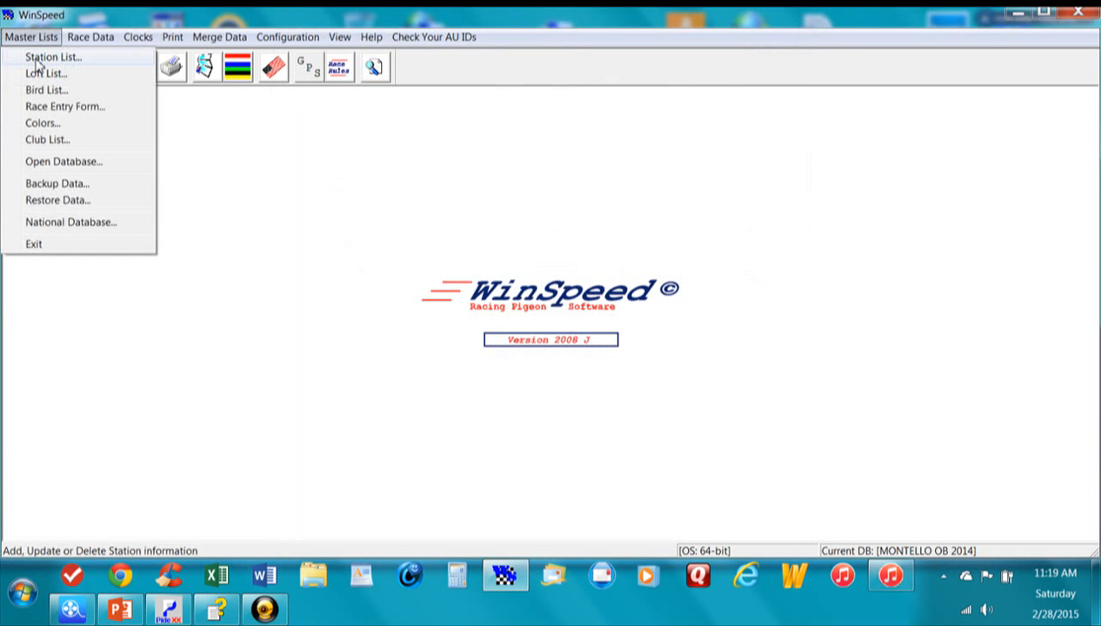
{"action": "left_click", "coordinate": [38, 57]}
{"action": "left_click", "coordinate": [755, 413]}
{"action": "left_click", "coordinate": [32, 40]}
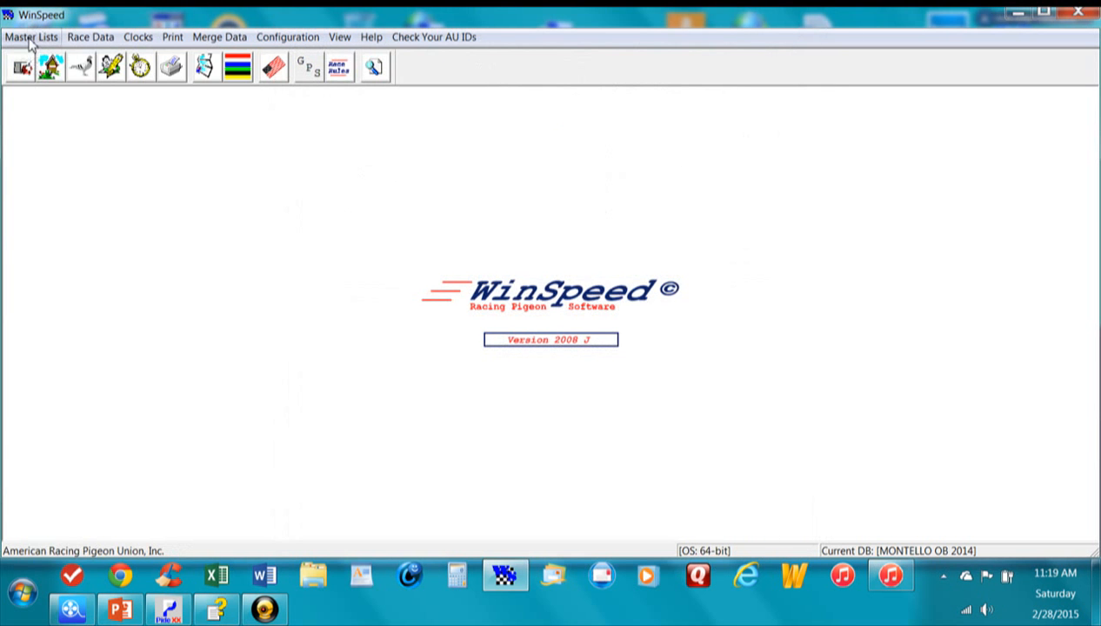
{"action": "left_click", "coordinate": [44, 90]}
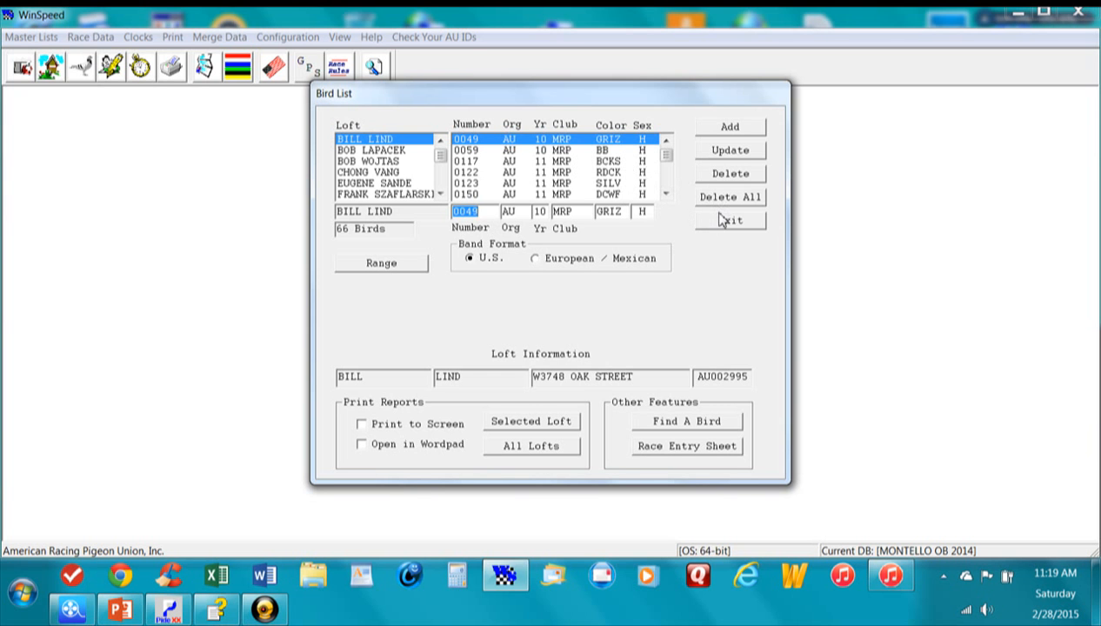
{"action": "left_click", "coordinate": [721, 221]}
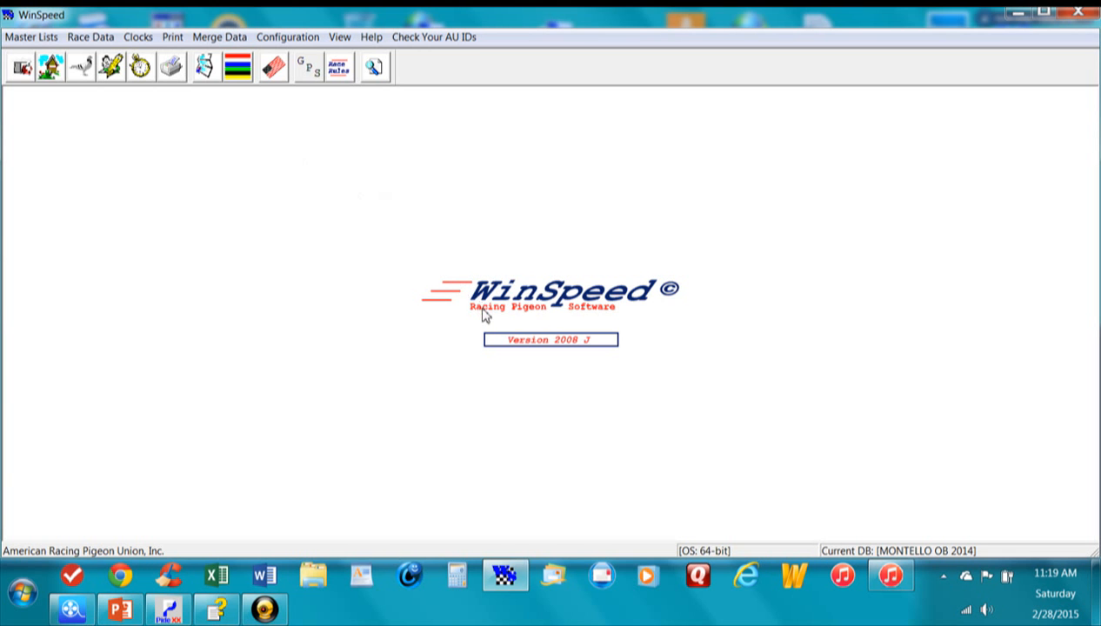
{"action": "left_click", "coordinate": [82, 68]}
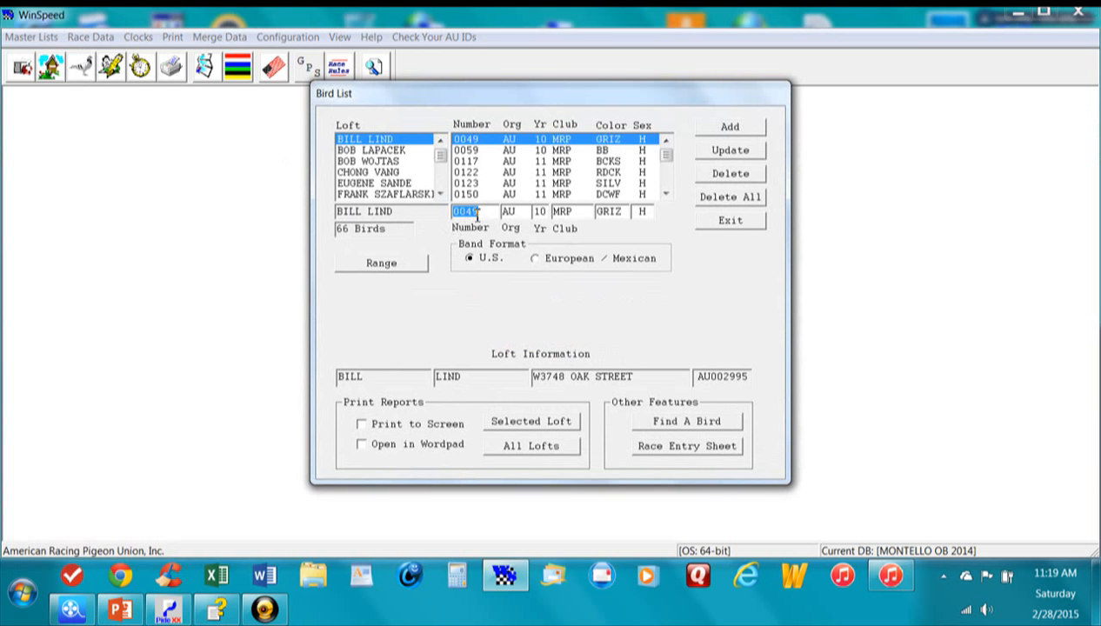
{"action": "key", "text": "Tab"}
{"action": "key", "text": "Tab"}
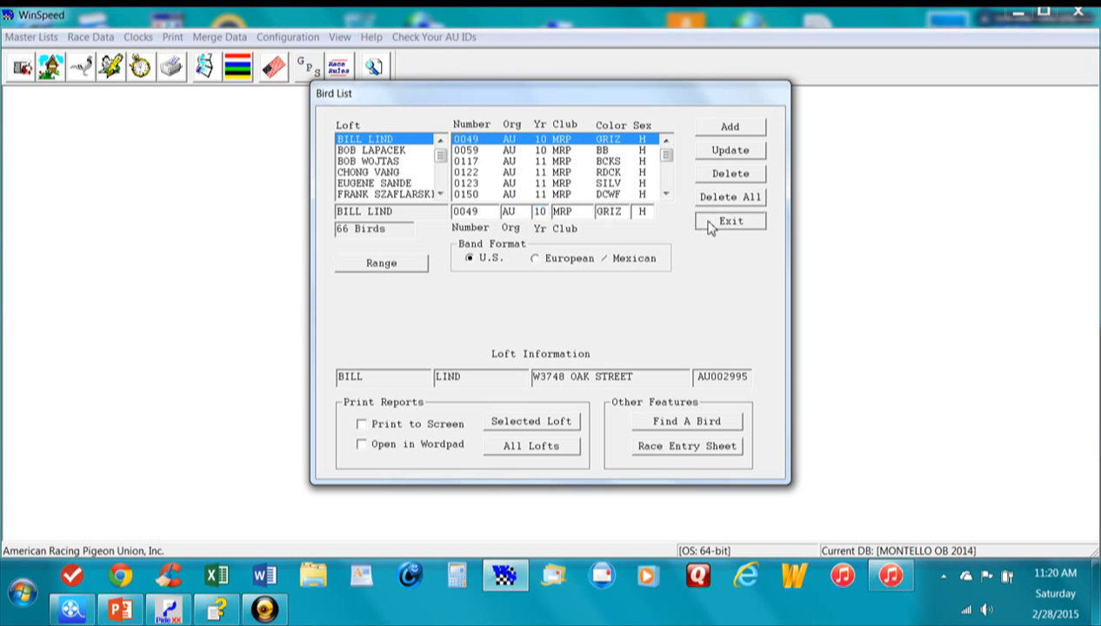
{"action": "left_click", "coordinate": [701, 222]}
{"action": "left_click", "coordinate": [44, 38]}
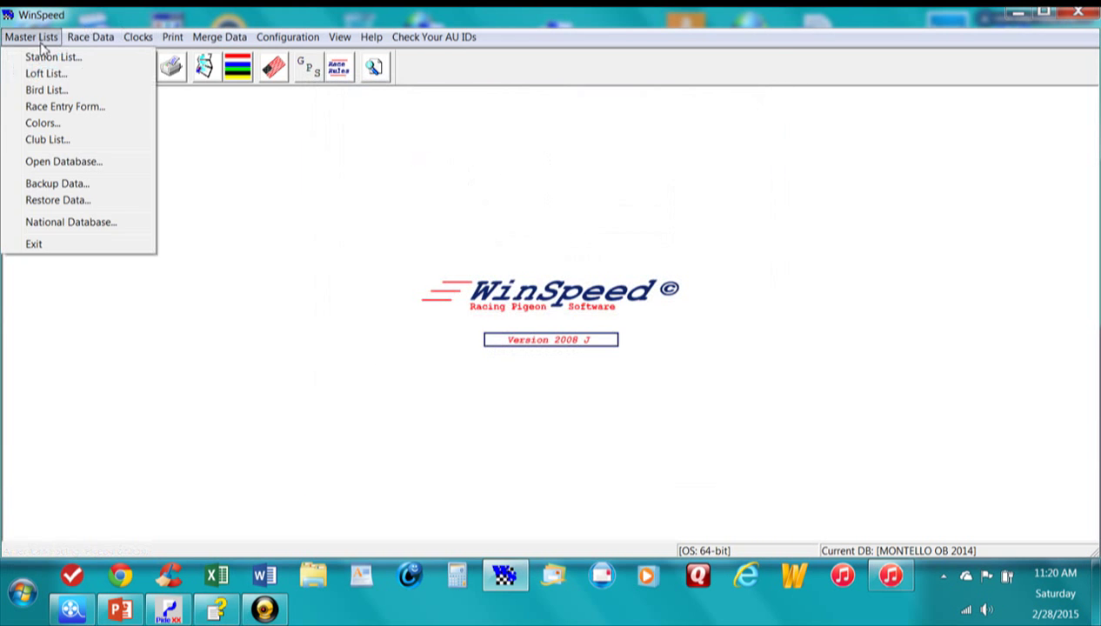
{"action": "left_click", "coordinate": [74, 54]}
{"action": "left_click", "coordinate": [87, 39]}
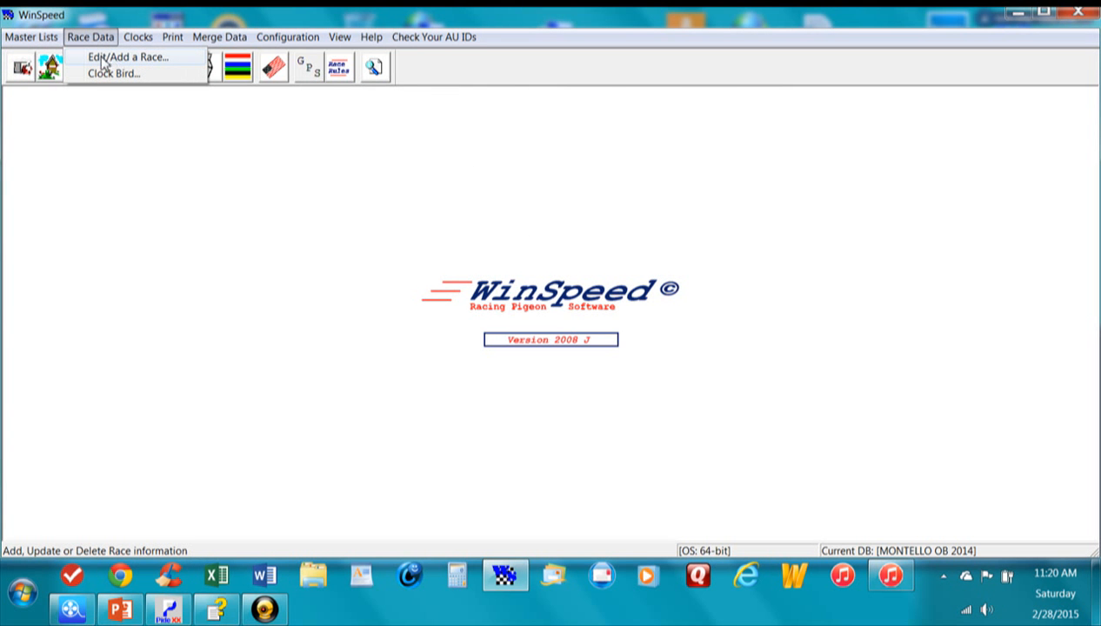
{"action": "left_click", "coordinate": [103, 59]}
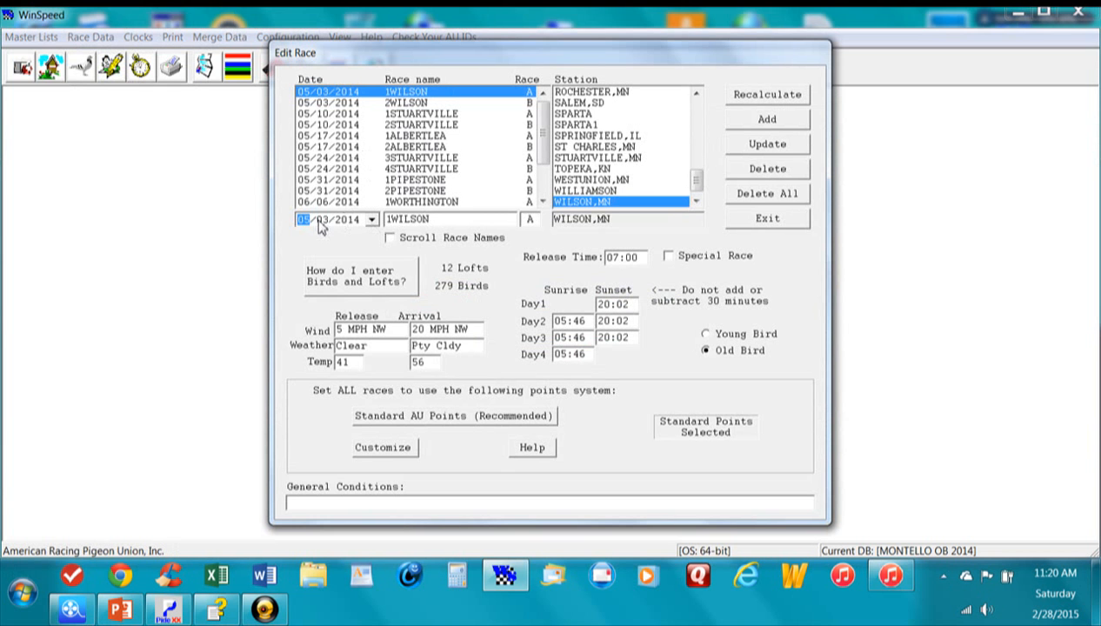
{"action": "left_click", "coordinate": [371, 219]}
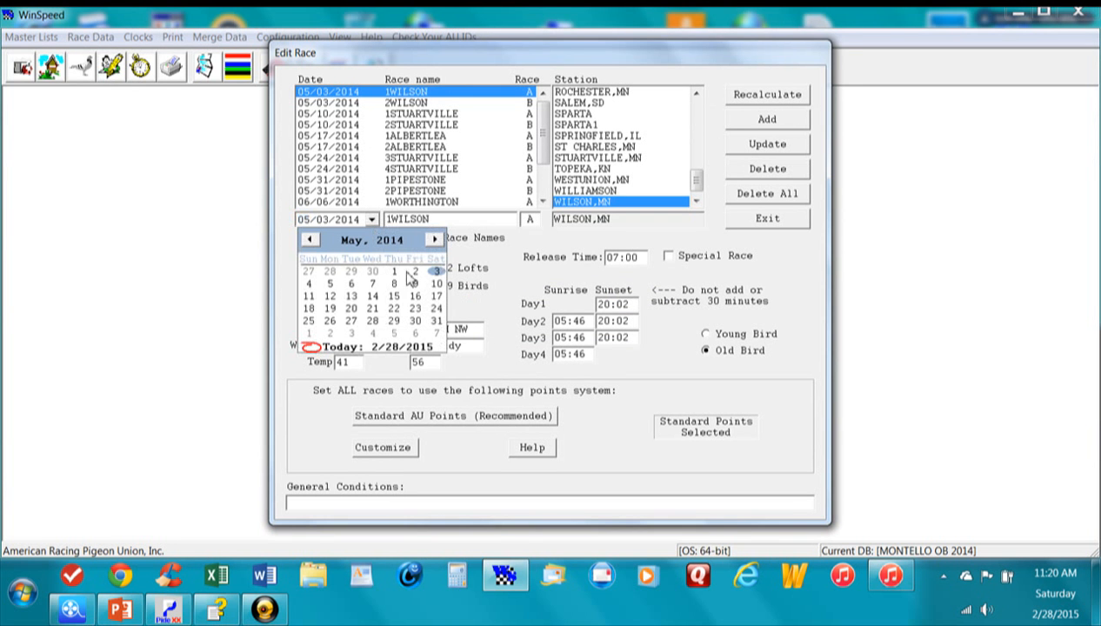
{"action": "left_click", "coordinate": [434, 239]}
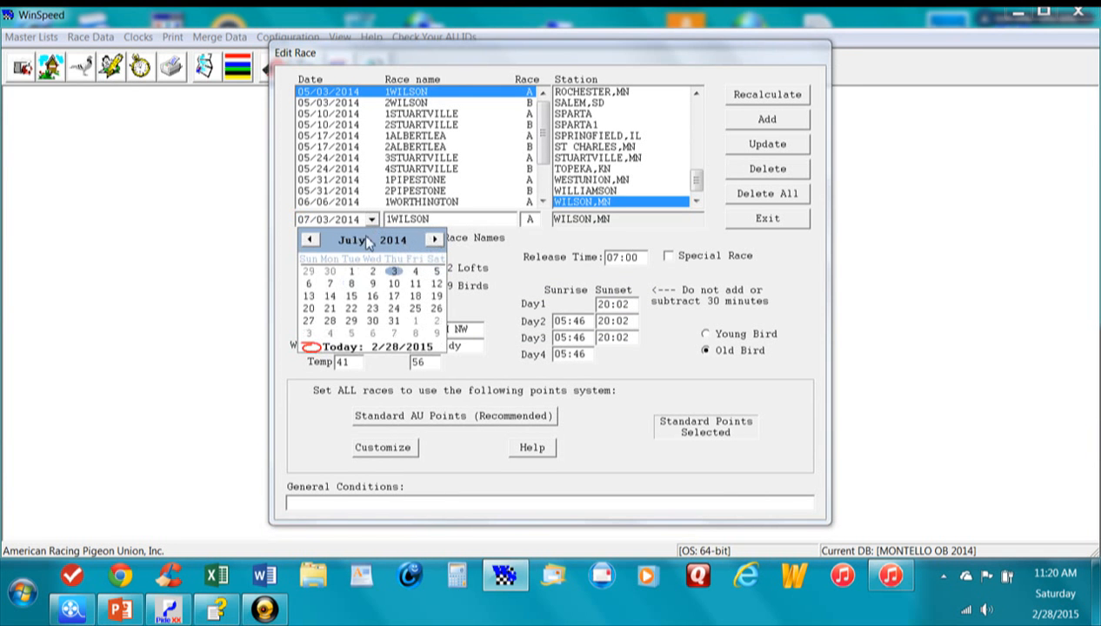
{"action": "left_click", "coordinate": [311, 240]}
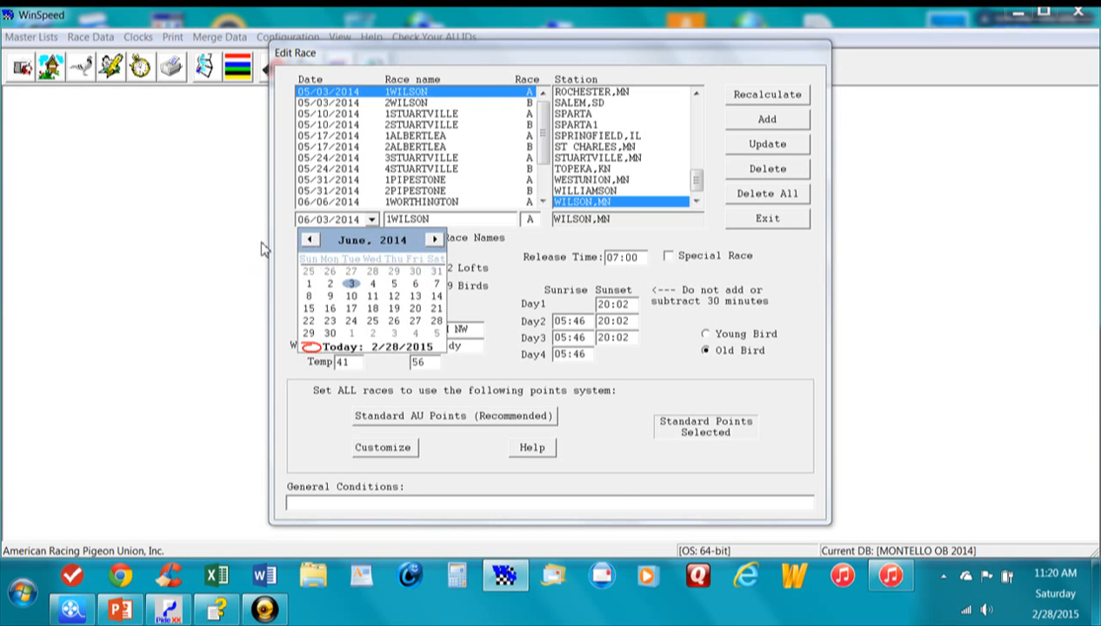
{"action": "left_click", "coordinate": [734, 233]}
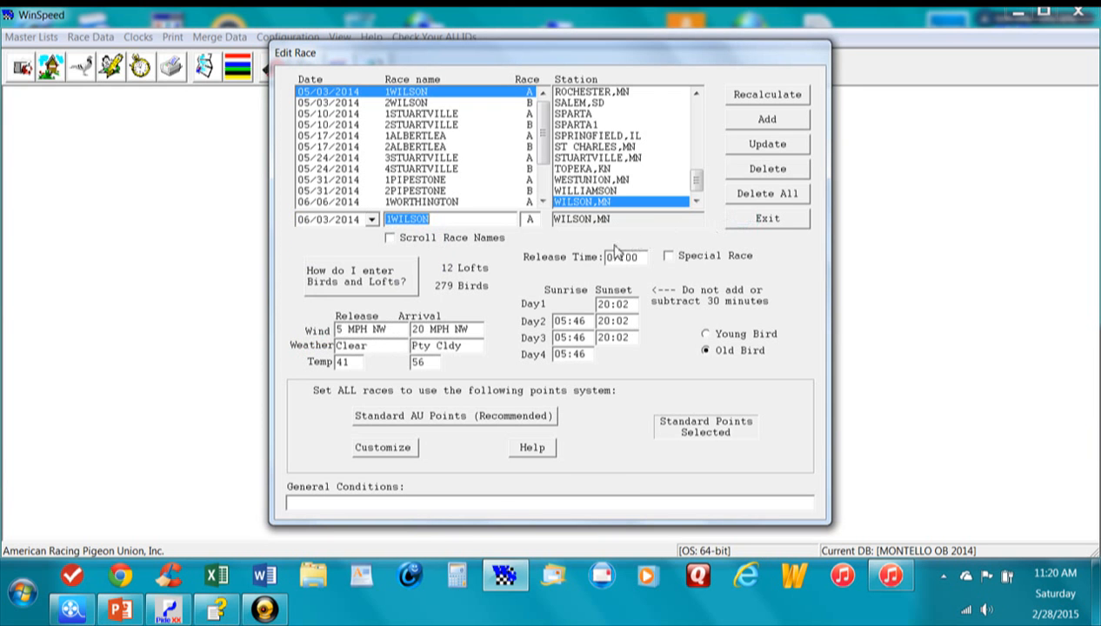
{"action": "left_click", "coordinate": [756, 222]}
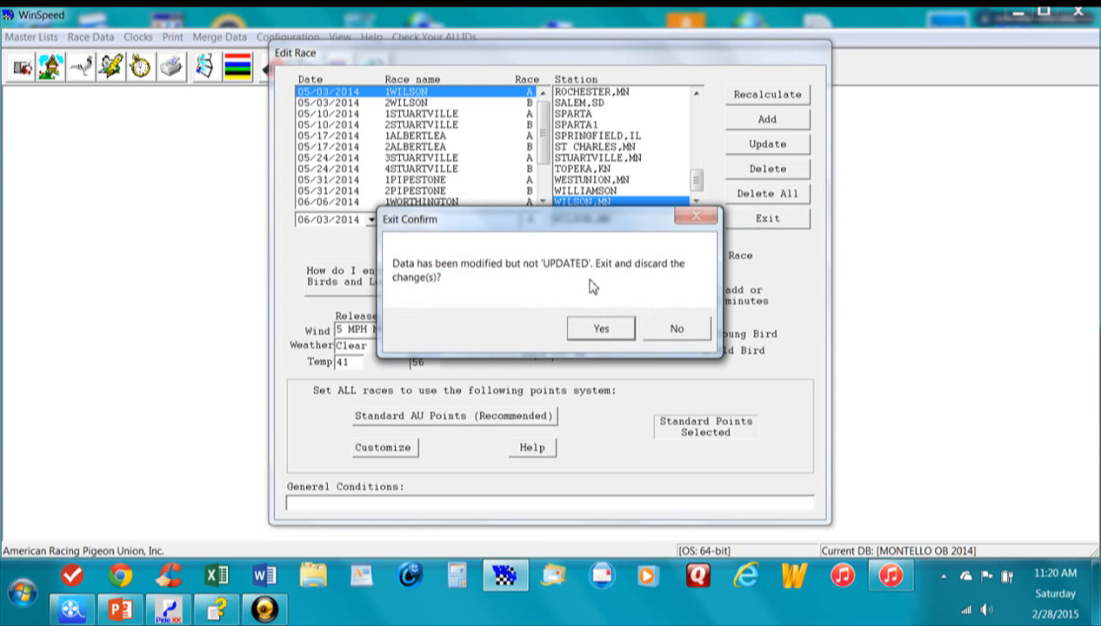
{"action": "left_click", "coordinate": [599, 328]}
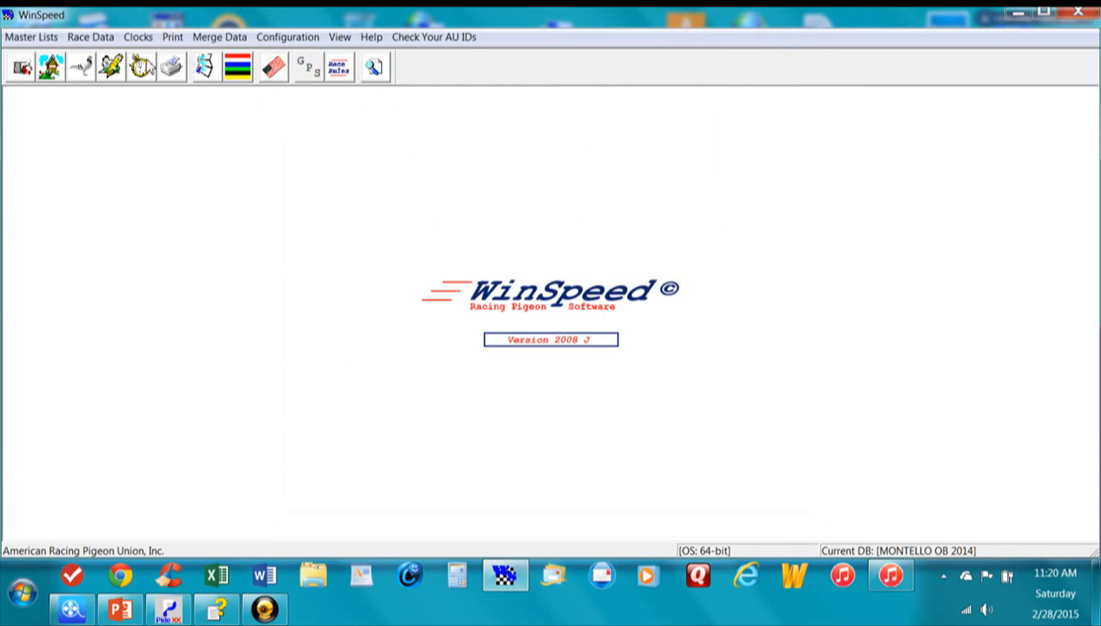
{"action": "left_click", "coordinate": [95, 41]}
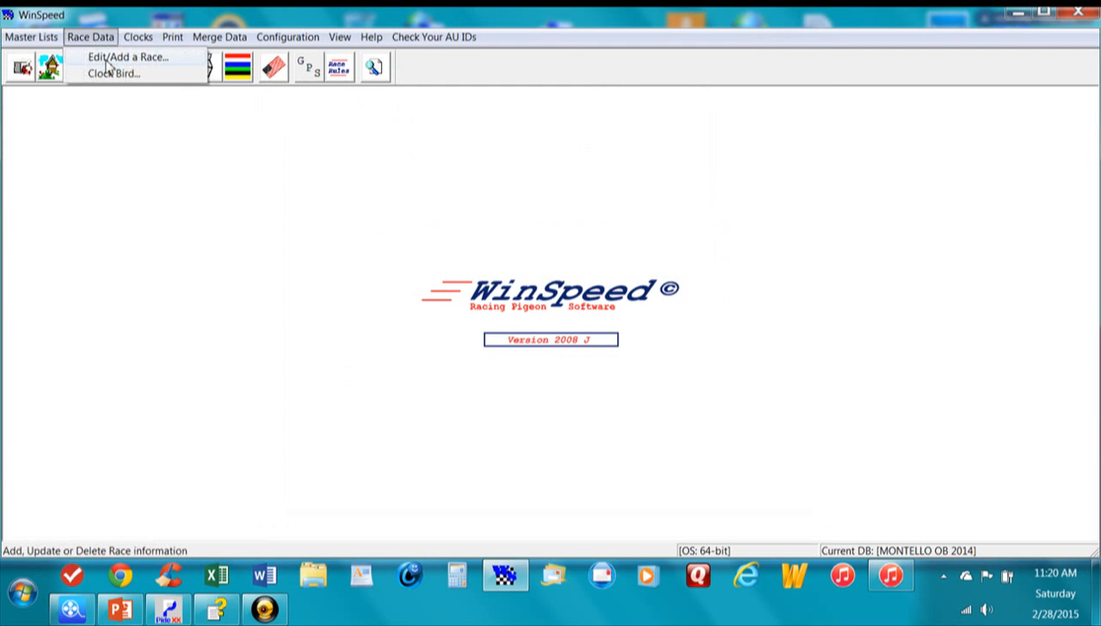
{"action": "left_click", "coordinate": [108, 56]}
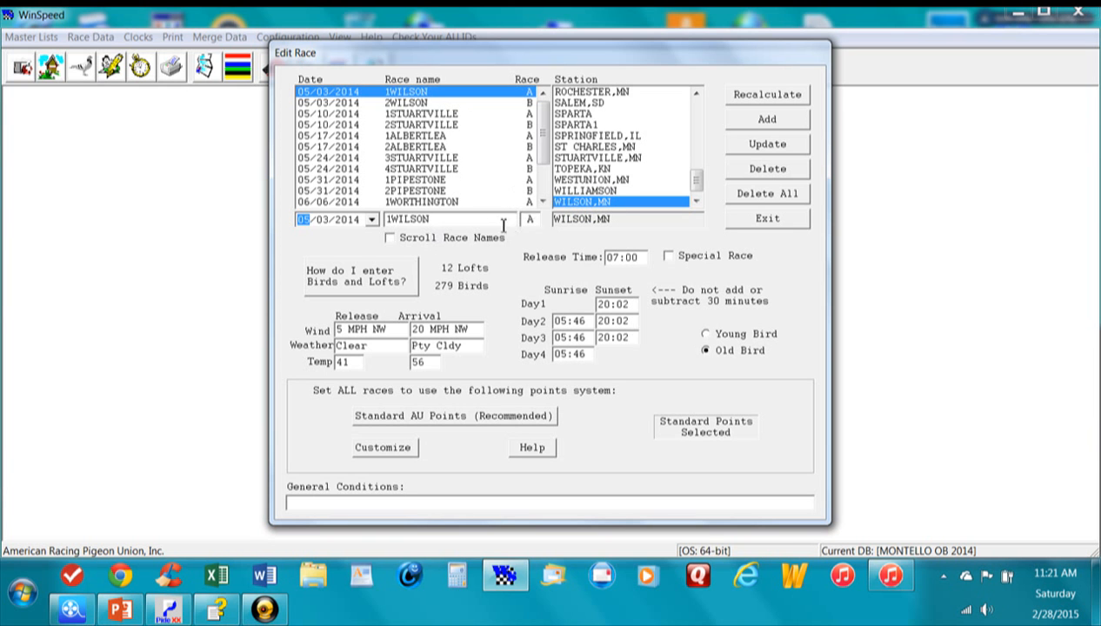
{"action": "left_click", "coordinate": [532, 220]}
{"action": "left_click", "coordinate": [416, 104]}
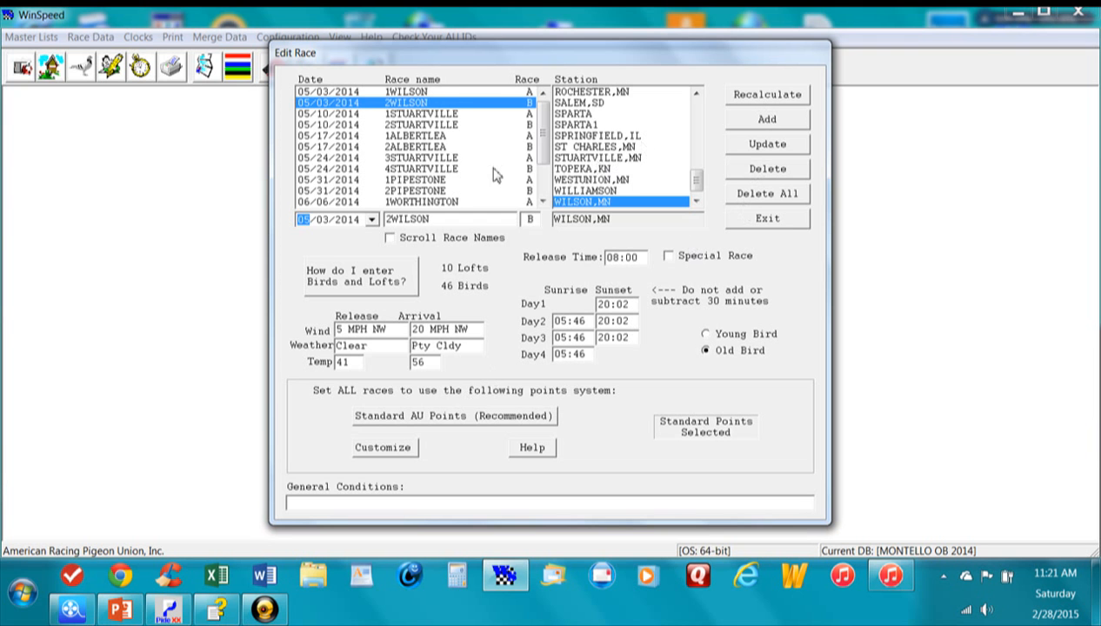
{"action": "left_click_drag", "start_coordinate": [538, 130], "coordinate": [537, 150]}
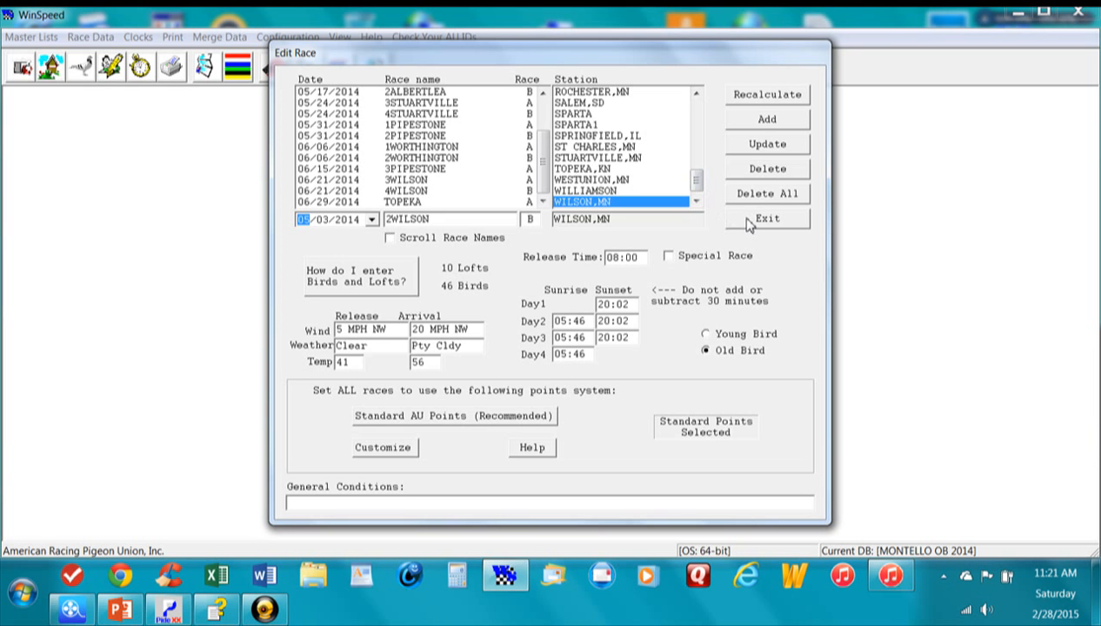
{"action": "left_click", "coordinate": [747, 222]}
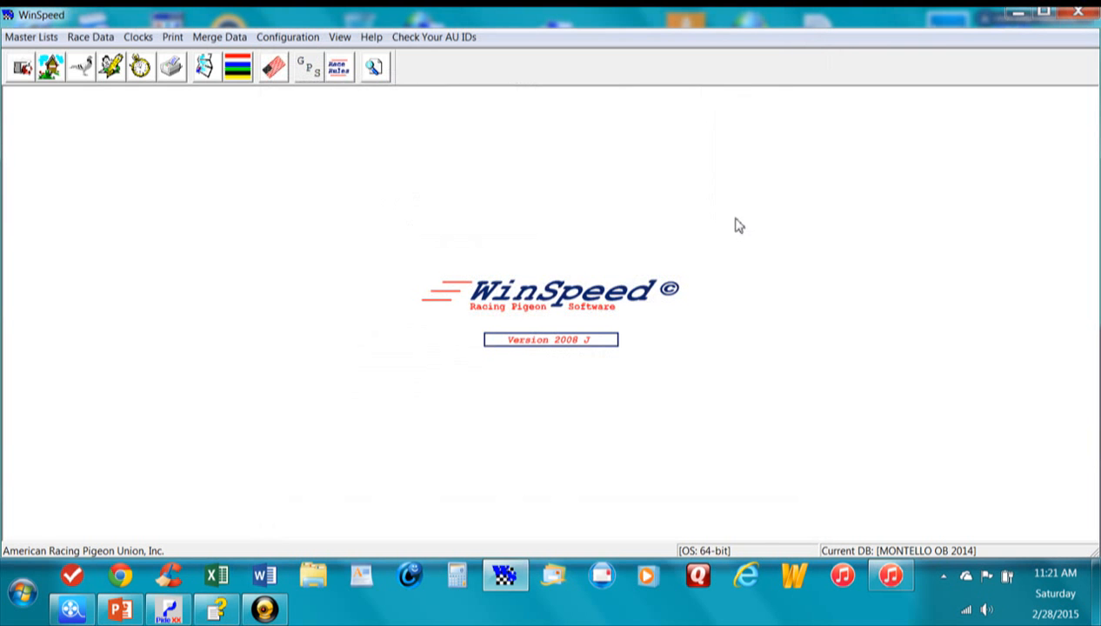
{"action": "left_click", "coordinate": [110, 42]}
{"action": "mouse_move", "coordinate": [137, 36]}
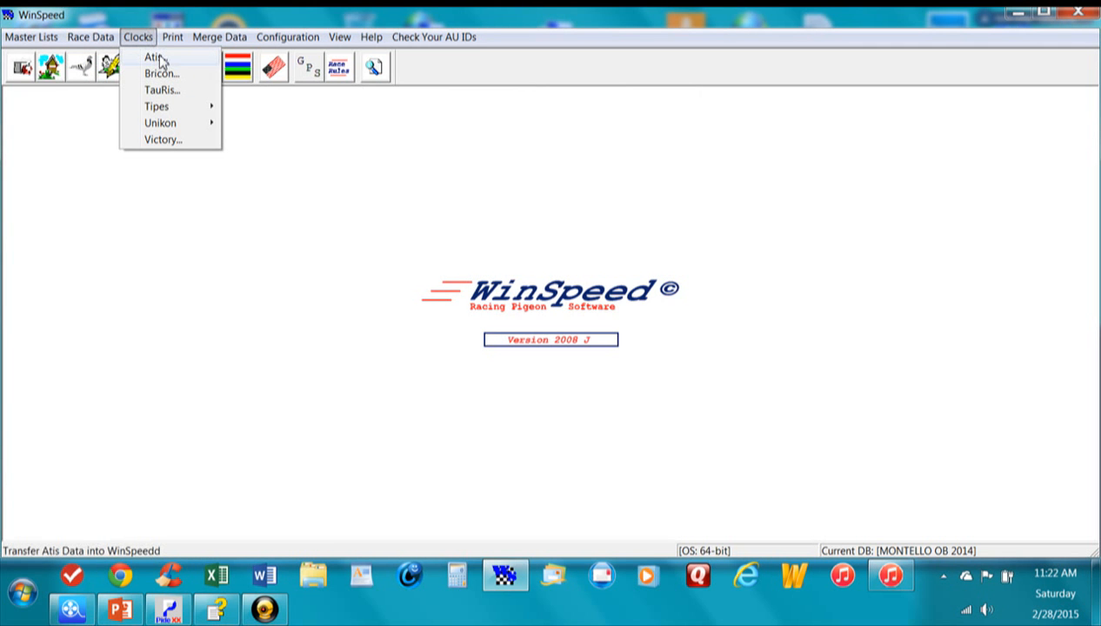
{"action": "left_click", "coordinate": [160, 61]}
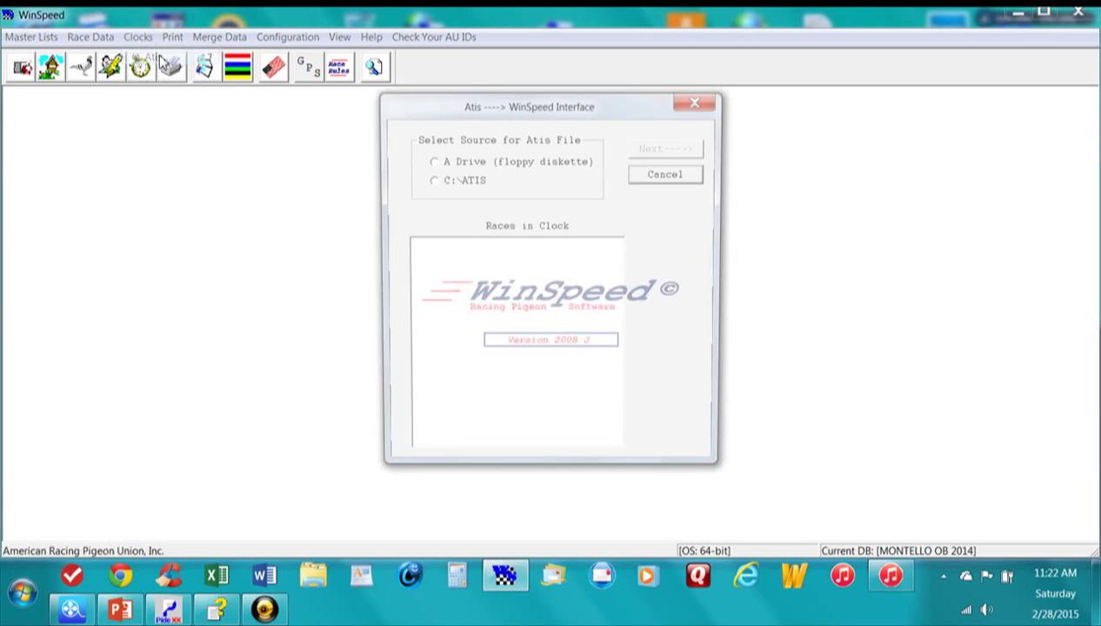
{"action": "left_click", "coordinate": [432, 180]}
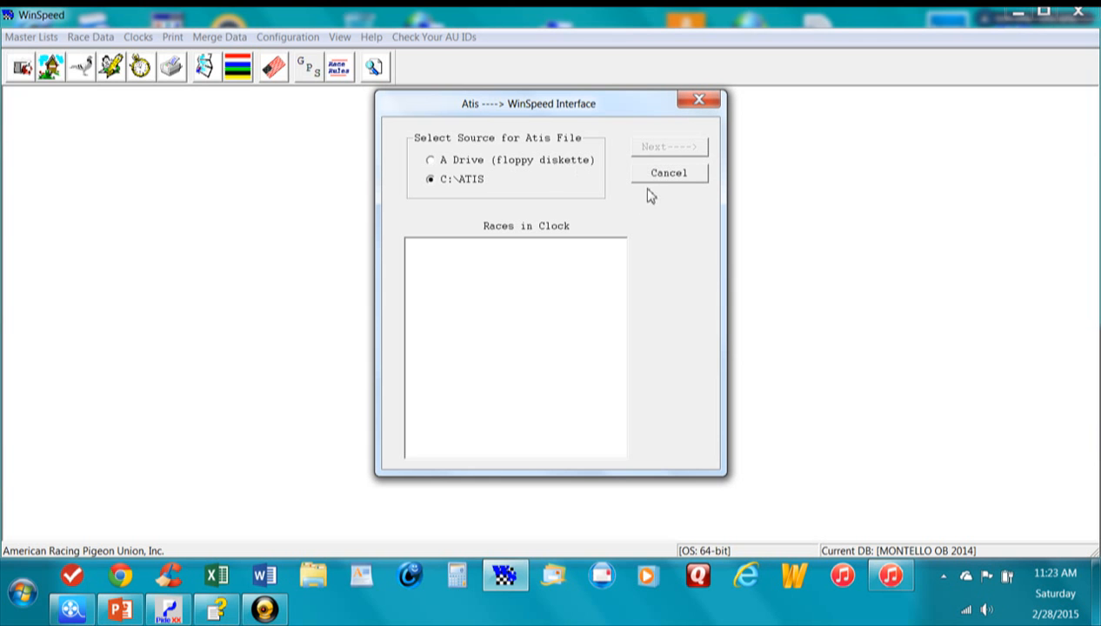
{"action": "left_click", "coordinate": [648, 180]}
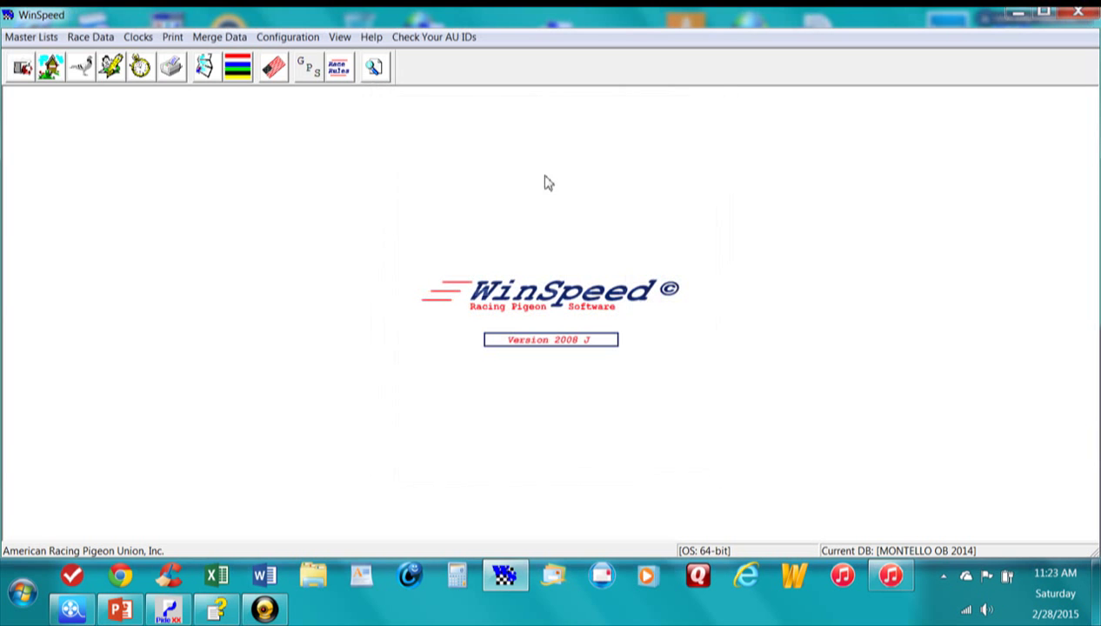
Step: Open the race report window, pick the 05/24/2014 3STUARTVILLE race and switch to season UPR reports
{"action": "left_click", "coordinate": [132, 40]}
{"action": "left_click", "coordinate": [173, 39]}
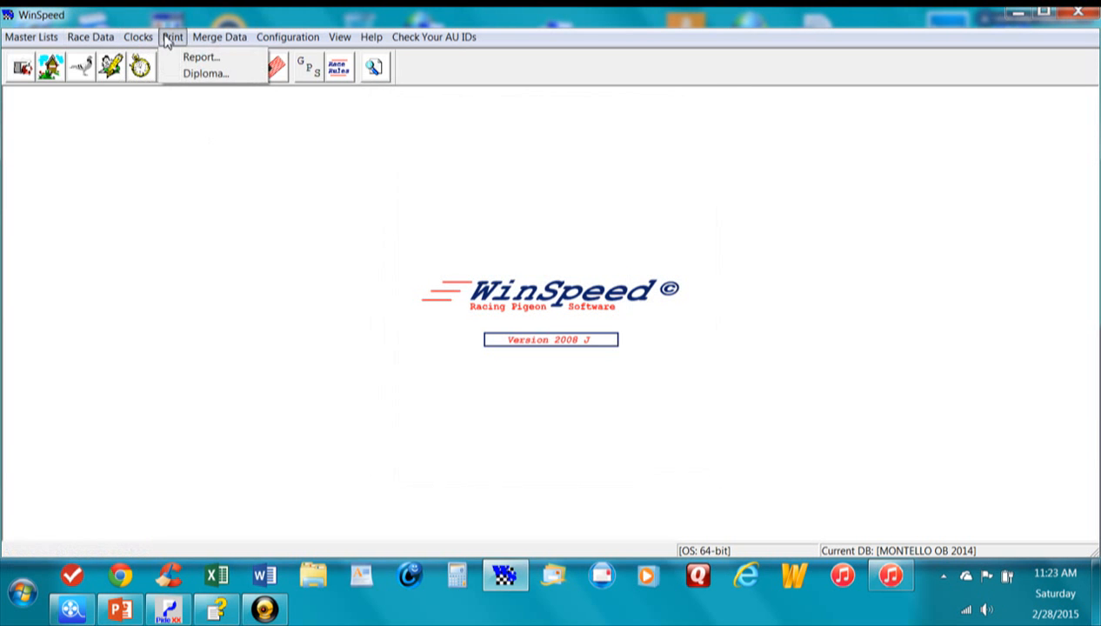
{"action": "left_click", "coordinate": [200, 58]}
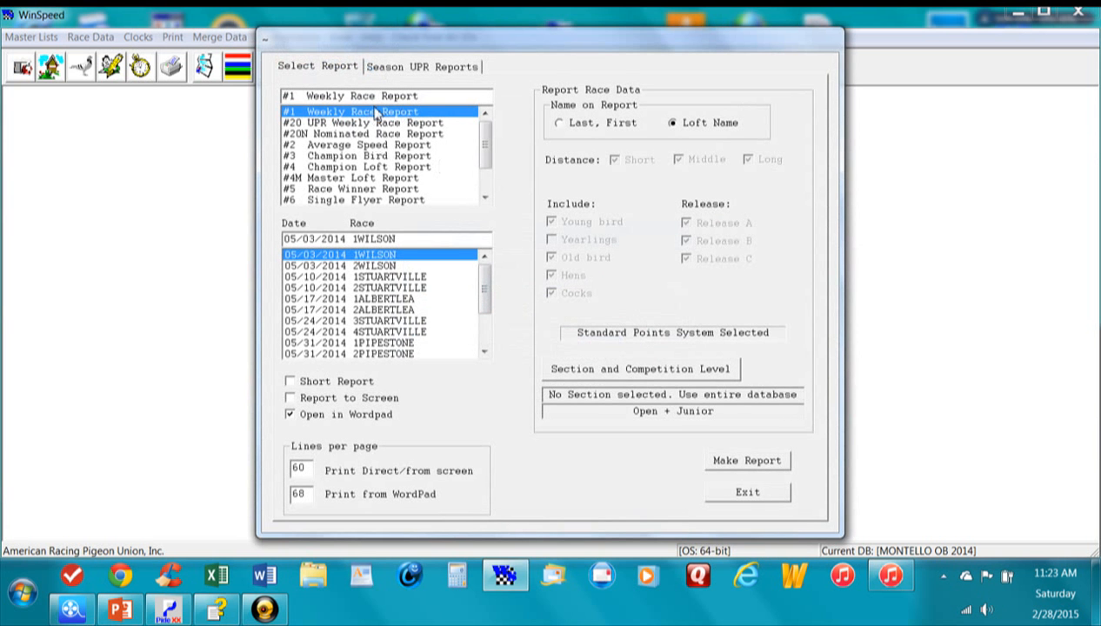
{"action": "left_click", "coordinate": [382, 265]}
{"action": "left_click_drag", "start_coordinate": [388, 279], "coordinate": [398, 325]}
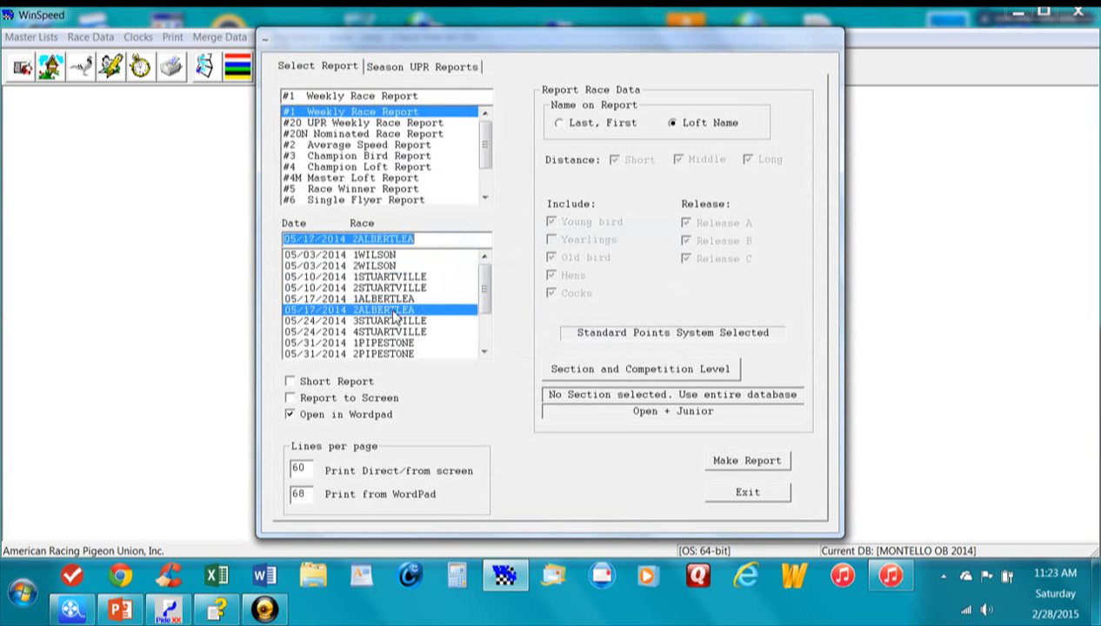
{"action": "left_click", "coordinate": [398, 69]}
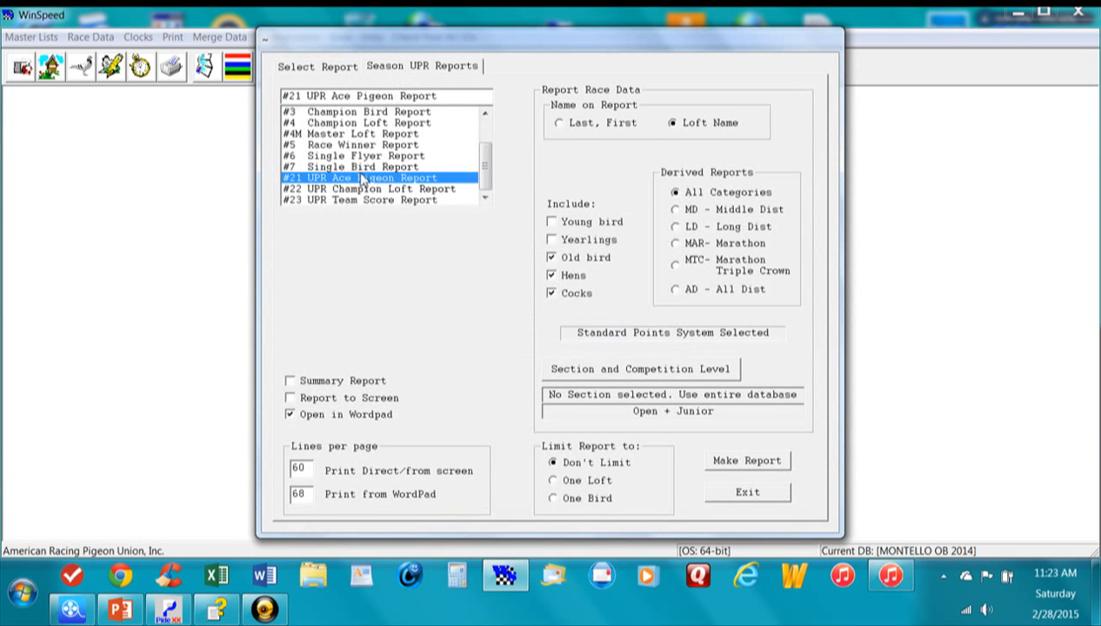
Step: Review the Single Bird and Champion Bird report options, then exit without generating
{"action": "left_click", "coordinate": [339, 167]}
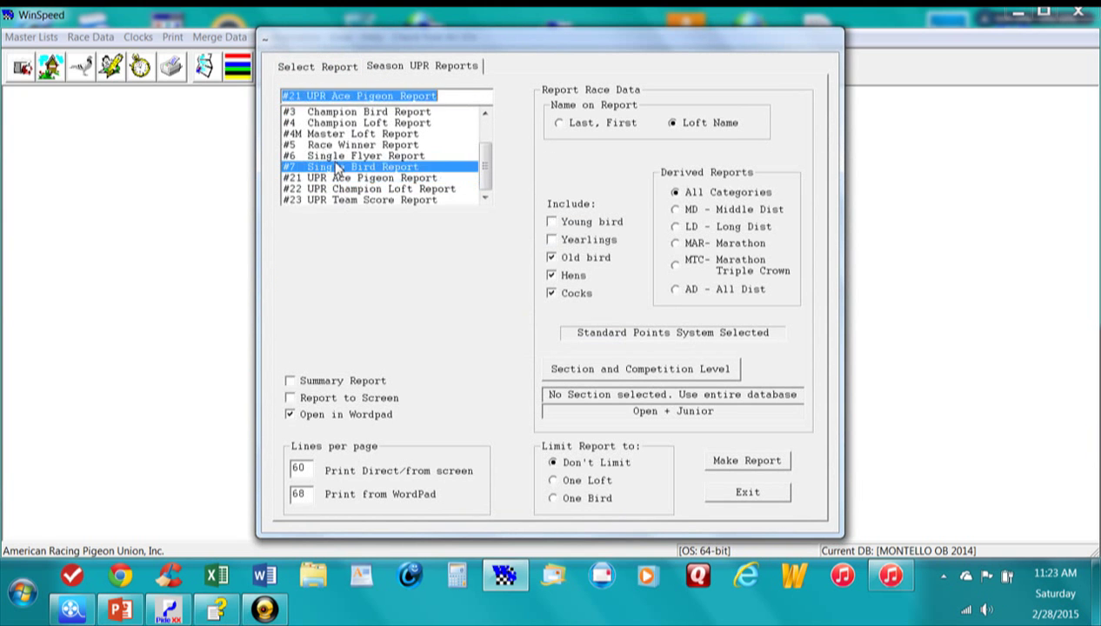
{"action": "left_click", "coordinate": [324, 113]}
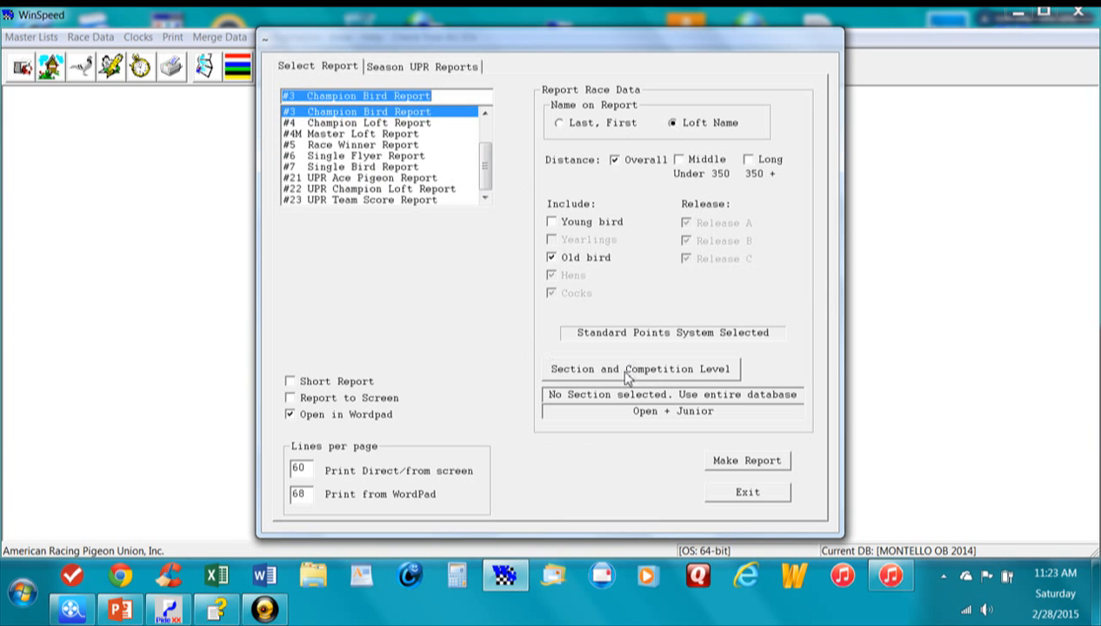
{"action": "left_click", "coordinate": [727, 501]}
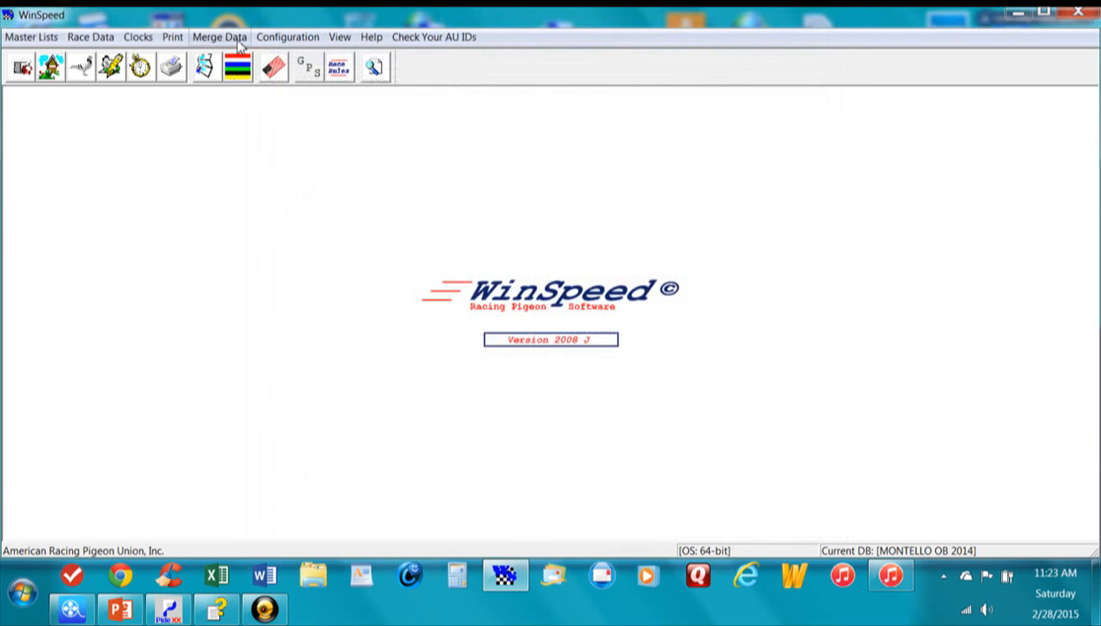
{"action": "left_click", "coordinate": [235, 40]}
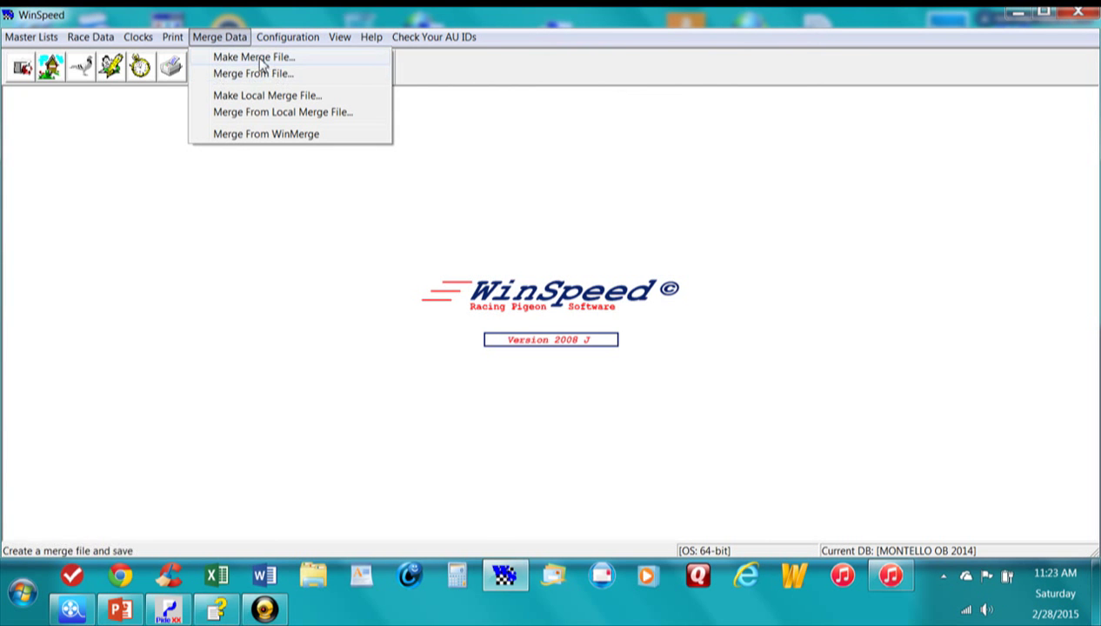
{"action": "left_click", "coordinate": [262, 64]}
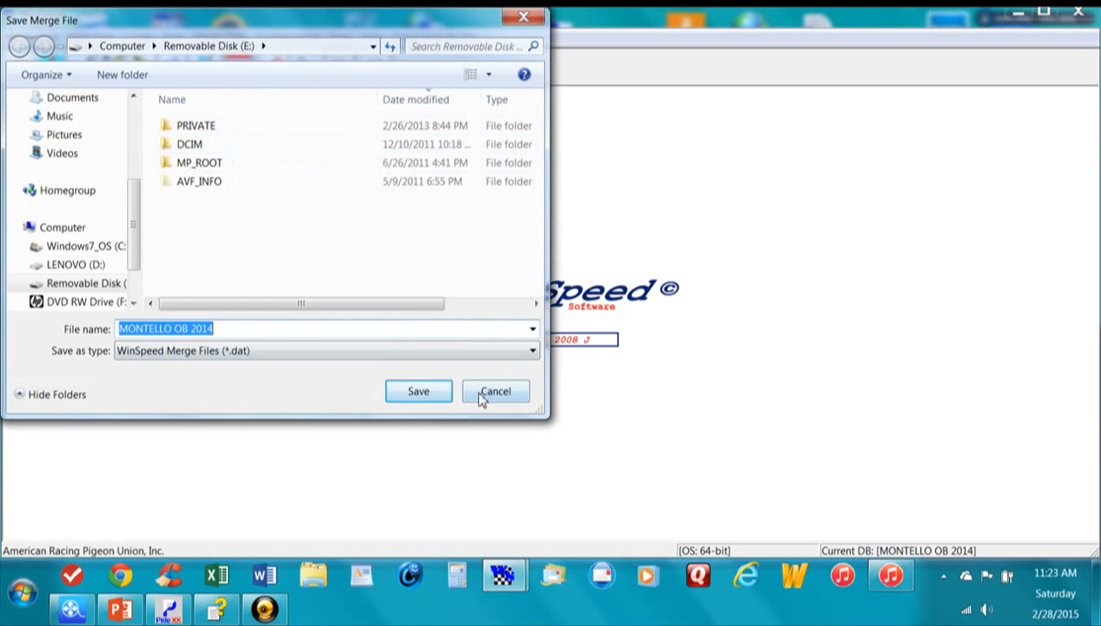
{"action": "left_click", "coordinate": [480, 394]}
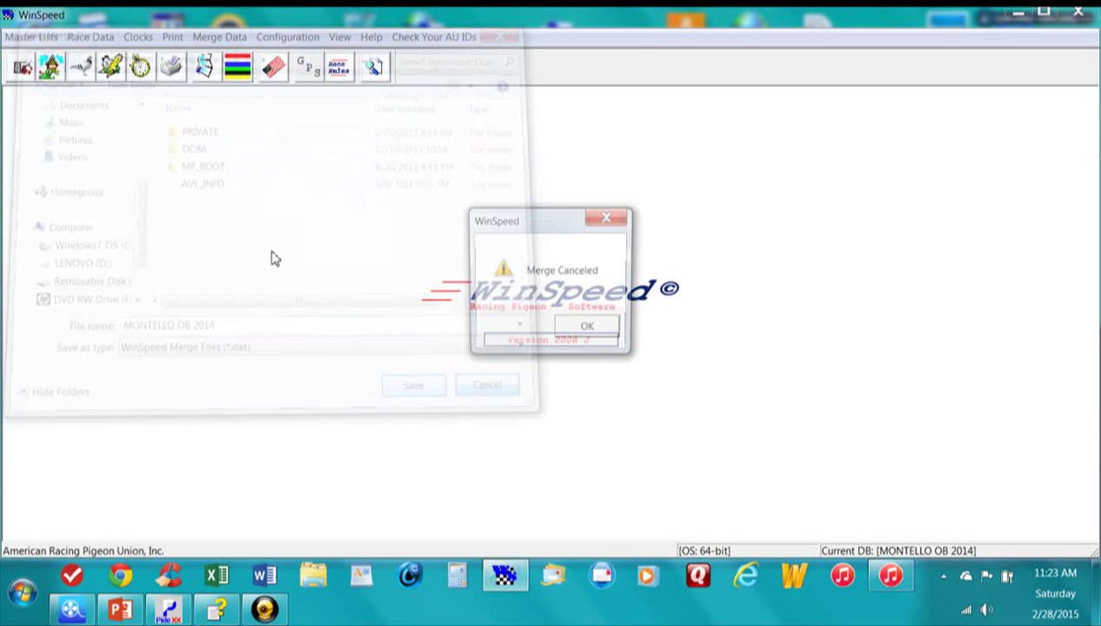
{"action": "left_click", "coordinate": [575, 340]}
Step: Start Make Merge File and save it as testmerge.dat on the removable disk
{"action": "left_click", "coordinate": [213, 38]}
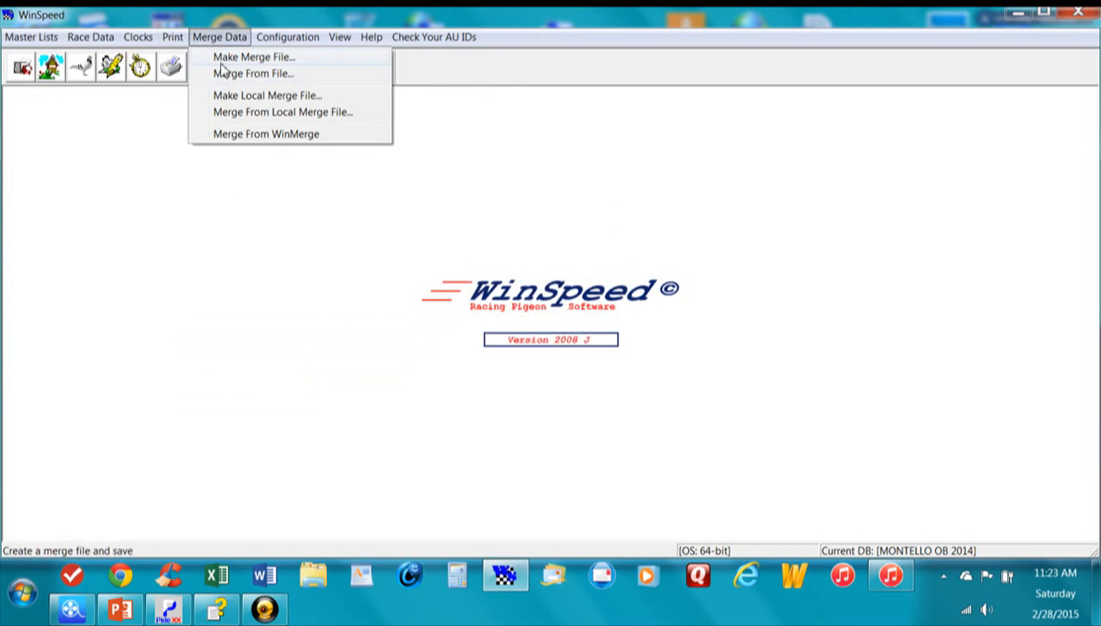
{"action": "left_click", "coordinate": [221, 61]}
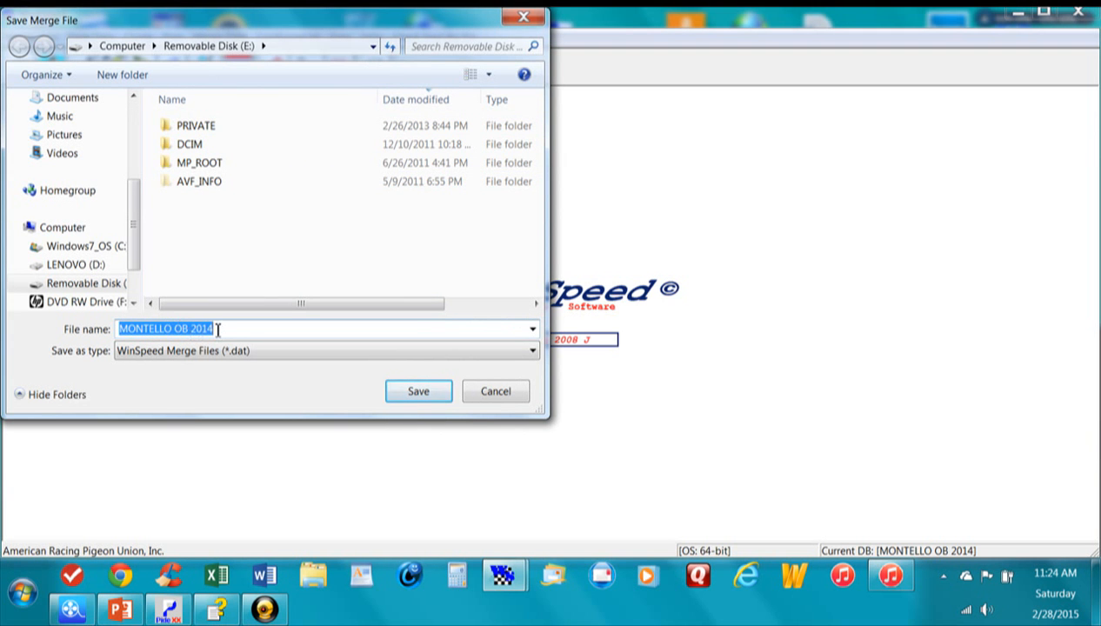
{"action": "type", "text": "testmerge"}
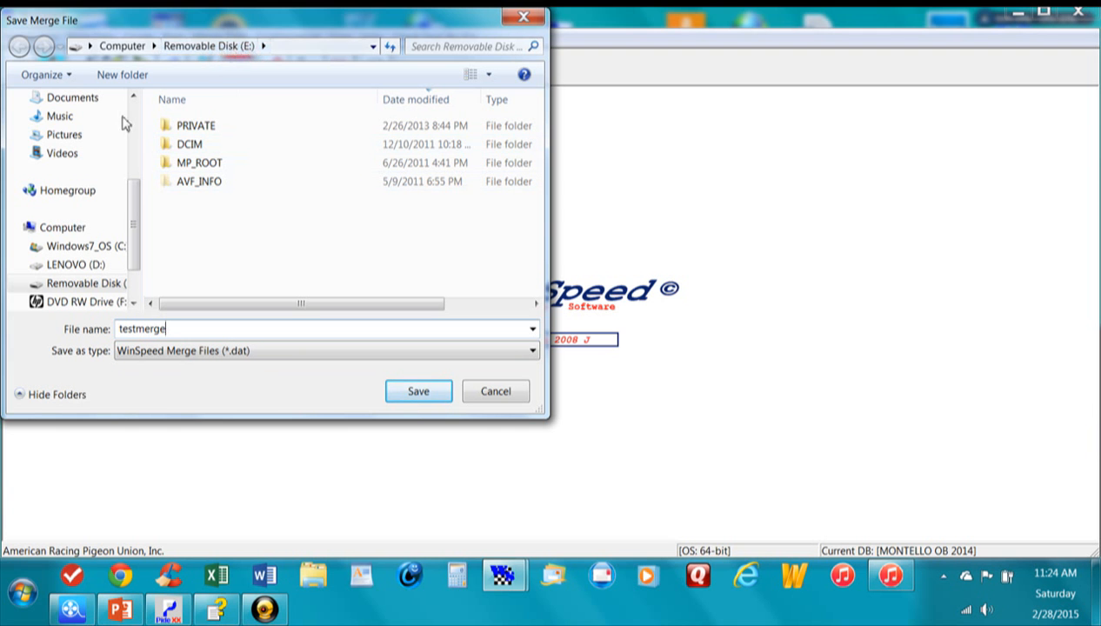
{"action": "scroll", "coordinate": [135, 208], "scroll_direction": "up", "scroll_amount": 3}
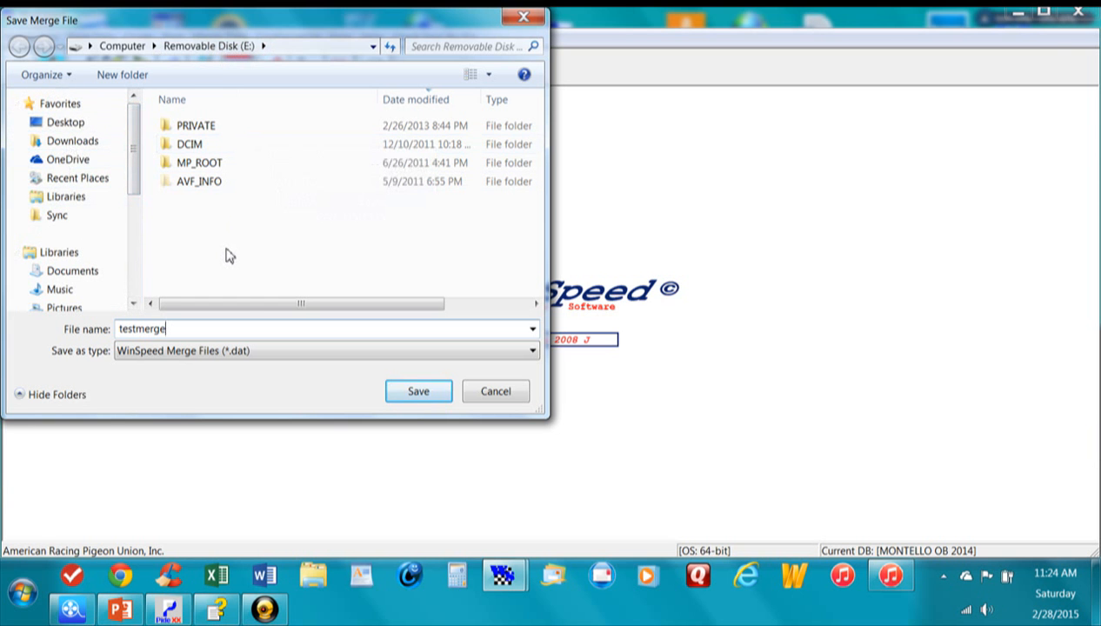
{"action": "left_click", "coordinate": [415, 396]}
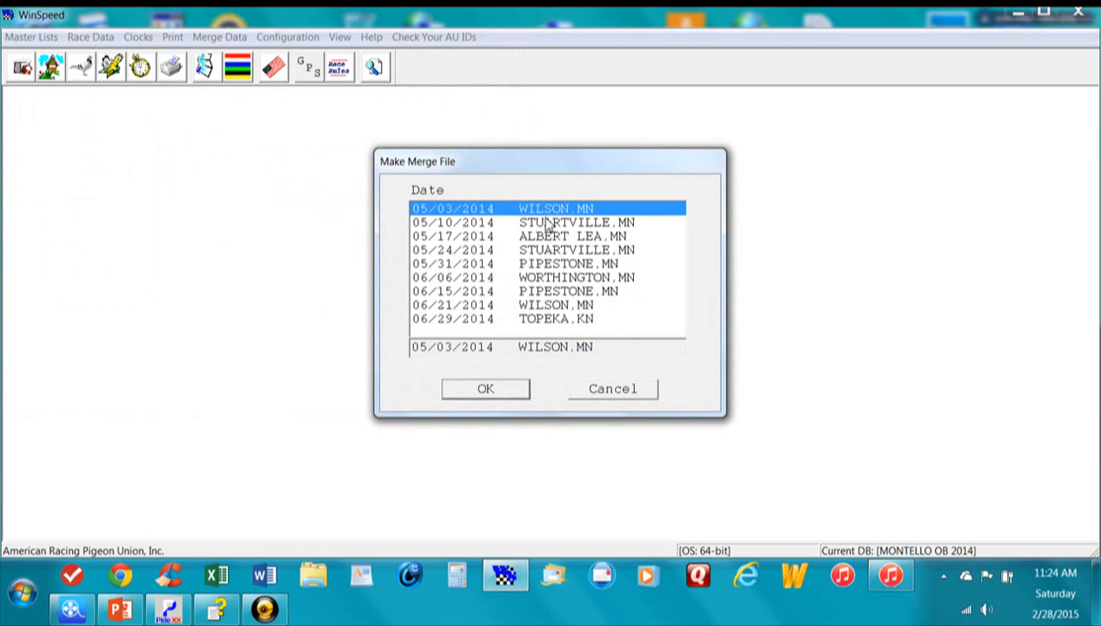
Step: Choose the 06/21/2014 WILSON, MN race and confirm the merge file was saved
{"action": "left_click", "coordinate": [524, 307]}
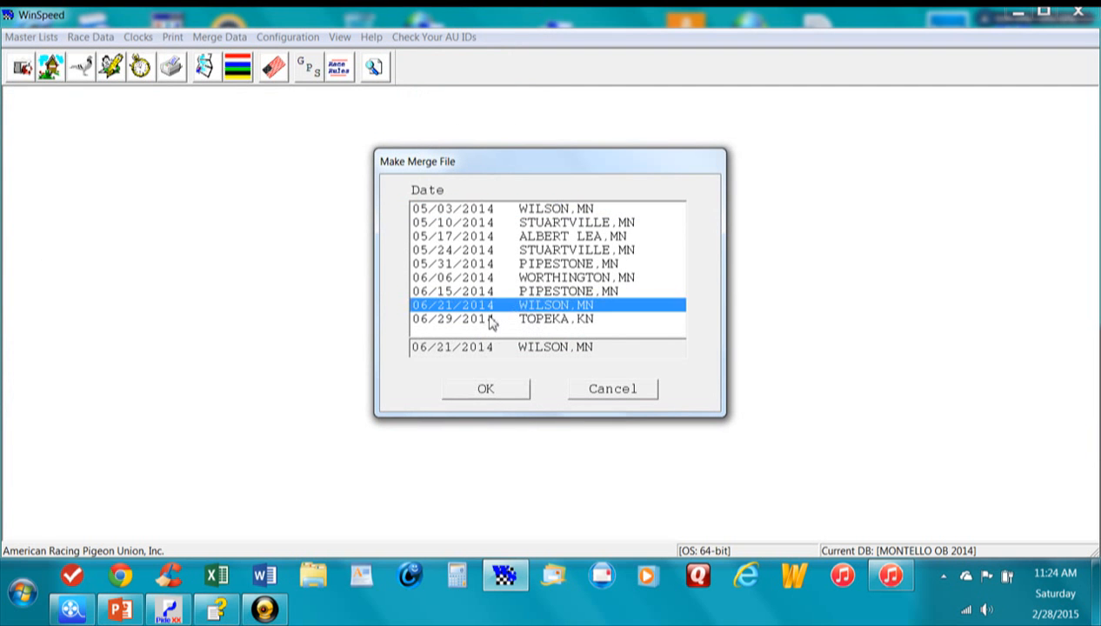
{"action": "left_click", "coordinate": [487, 392]}
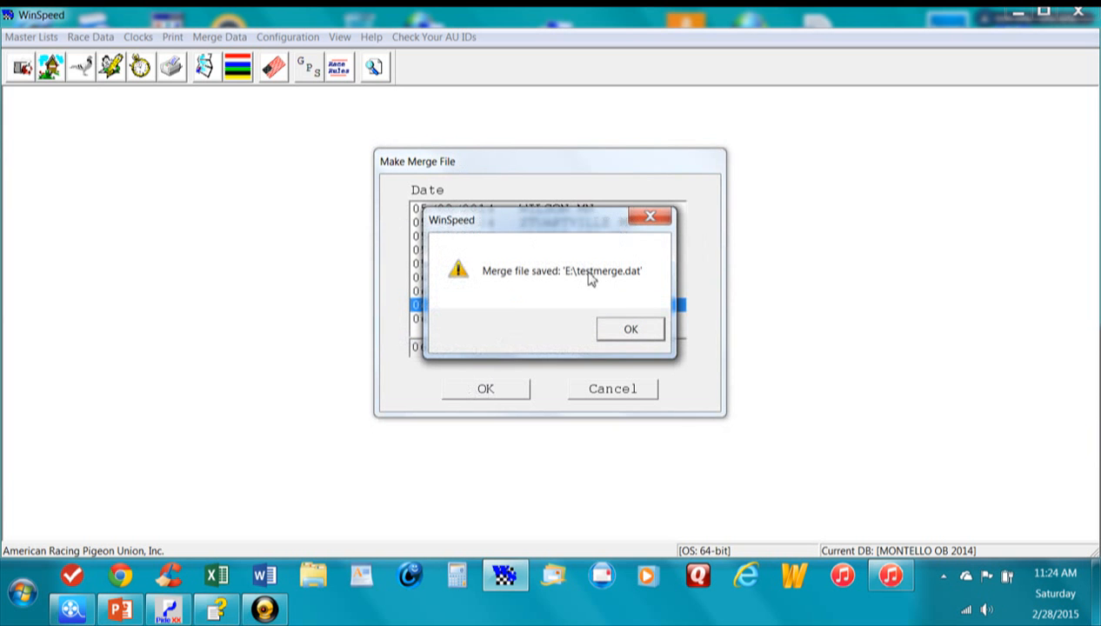
{"action": "left_click", "coordinate": [629, 328]}
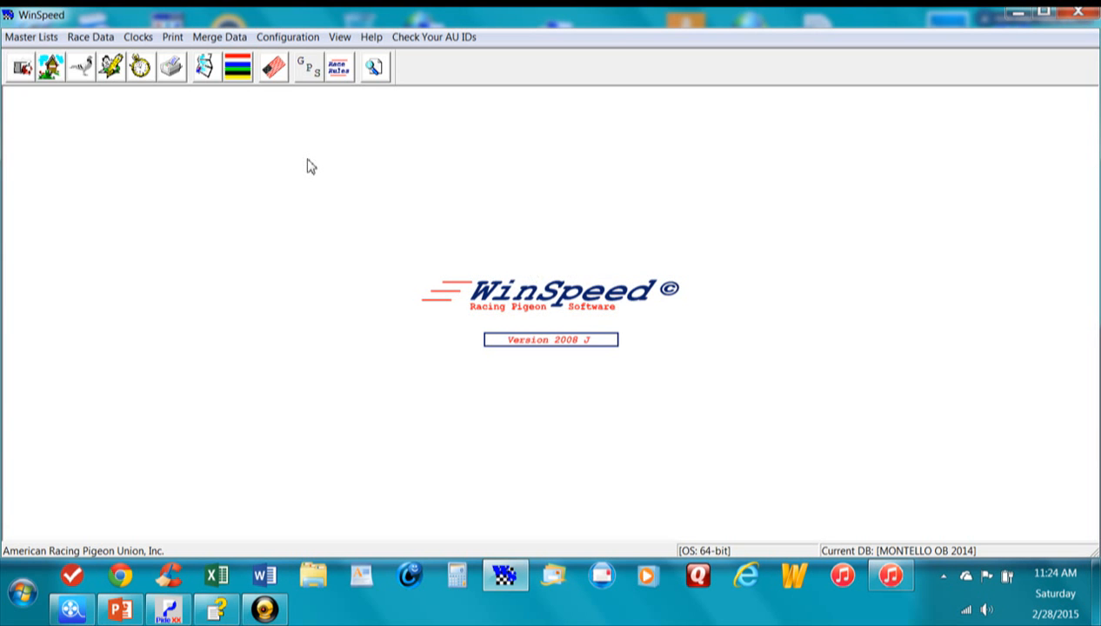
{"action": "left_click", "coordinate": [207, 39]}
{"action": "left_click", "coordinate": [232, 58]}
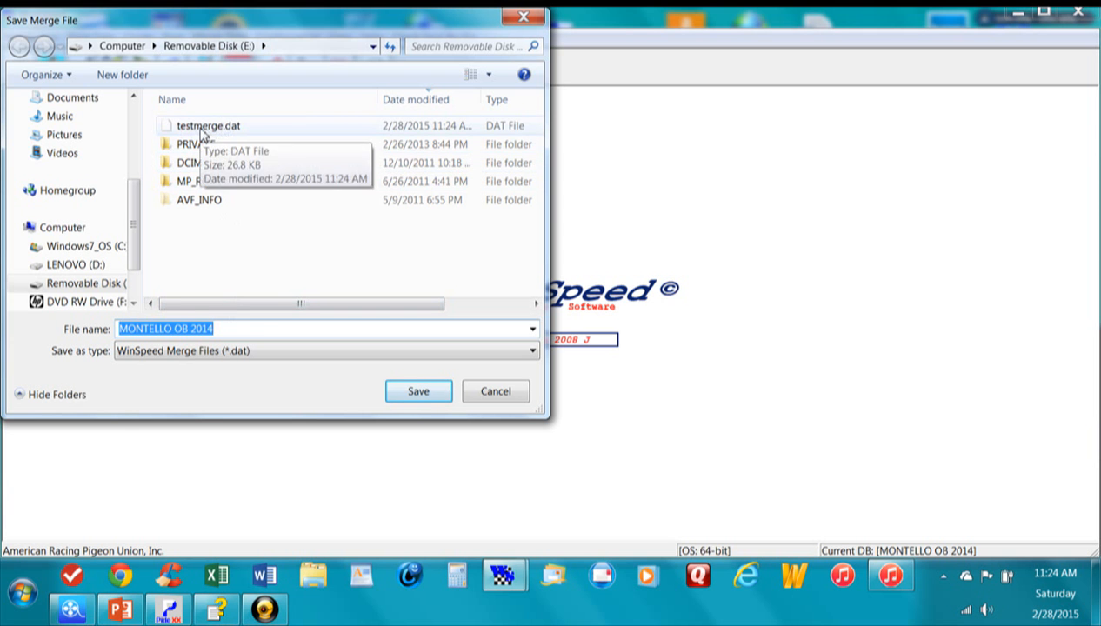
{"action": "left_click", "coordinate": [205, 126]}
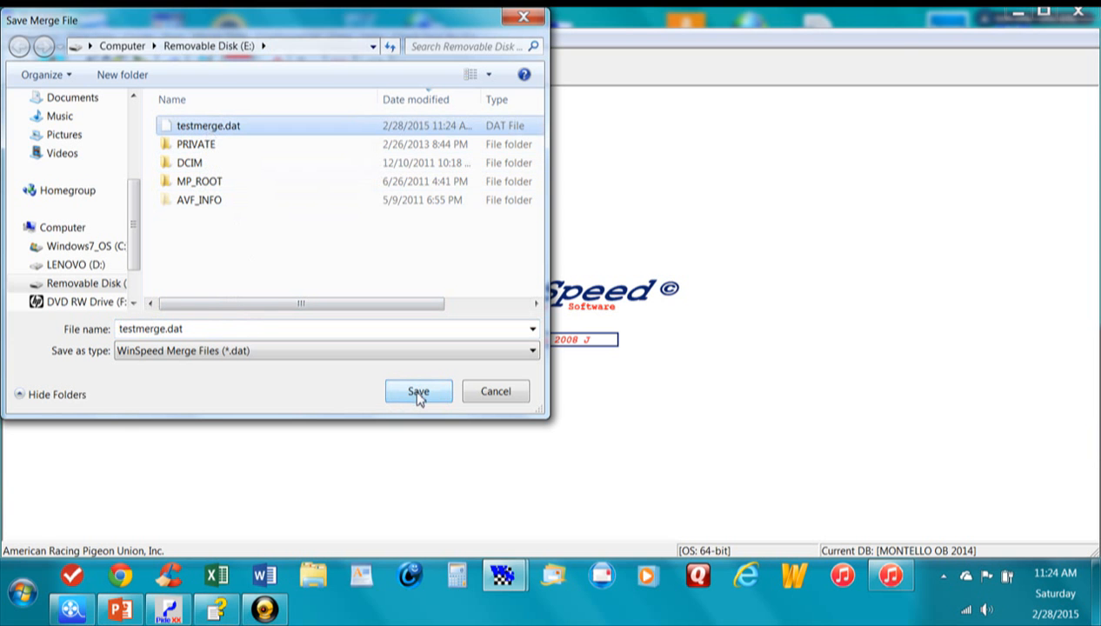
{"action": "left_click", "coordinate": [494, 393]}
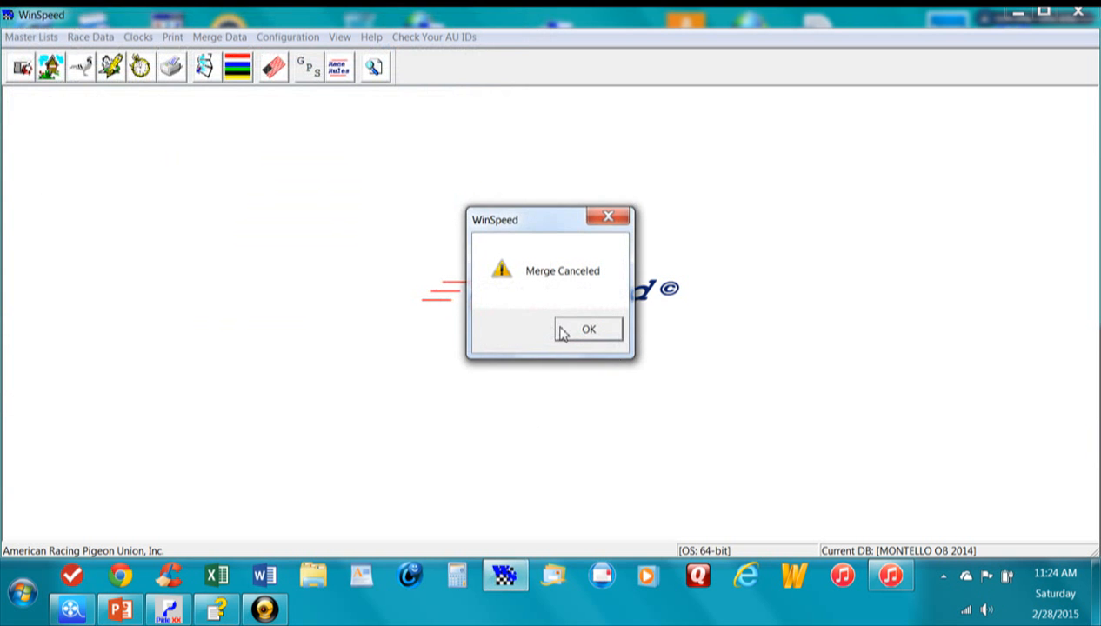
{"action": "left_click", "coordinate": [563, 335]}
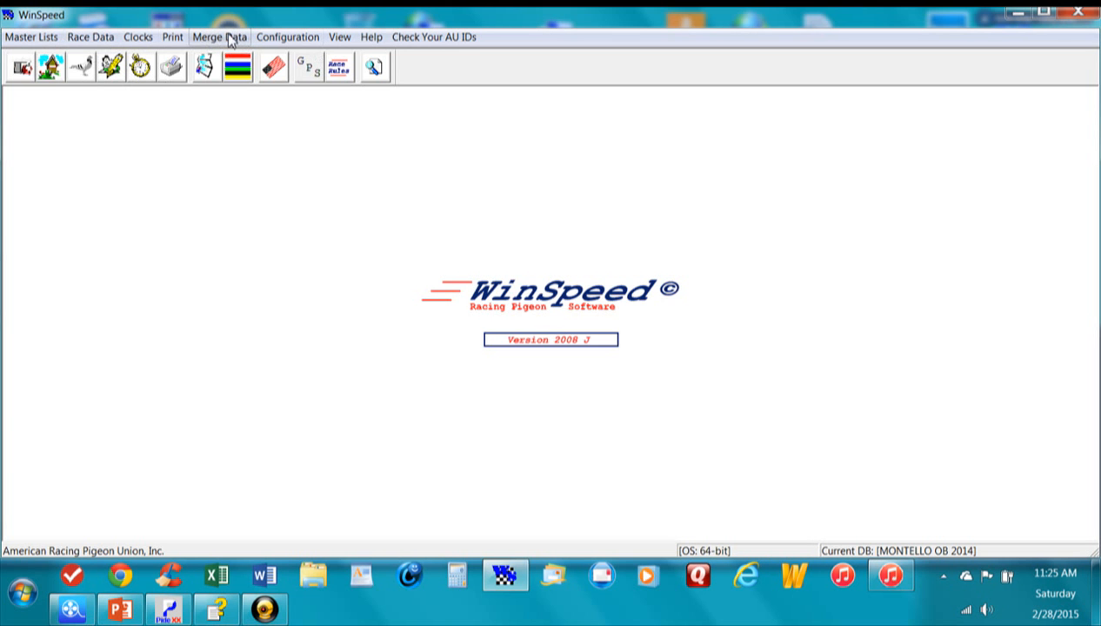
{"action": "left_click", "coordinate": [231, 39]}
{"action": "mouse_move", "coordinate": [288, 37]}
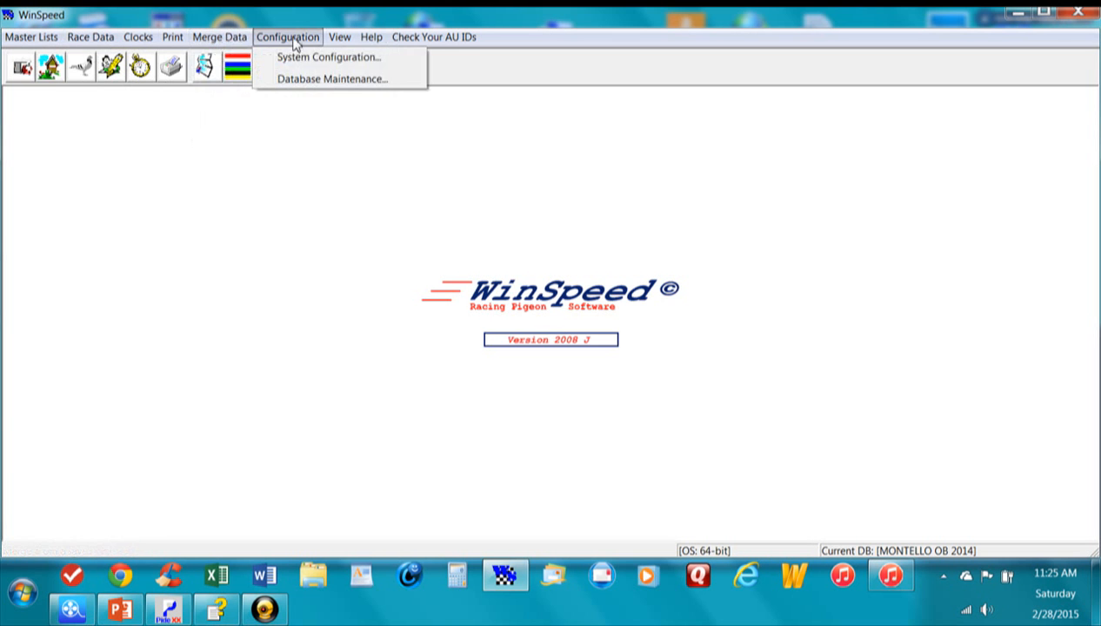
{"action": "left_click", "coordinate": [291, 59]}
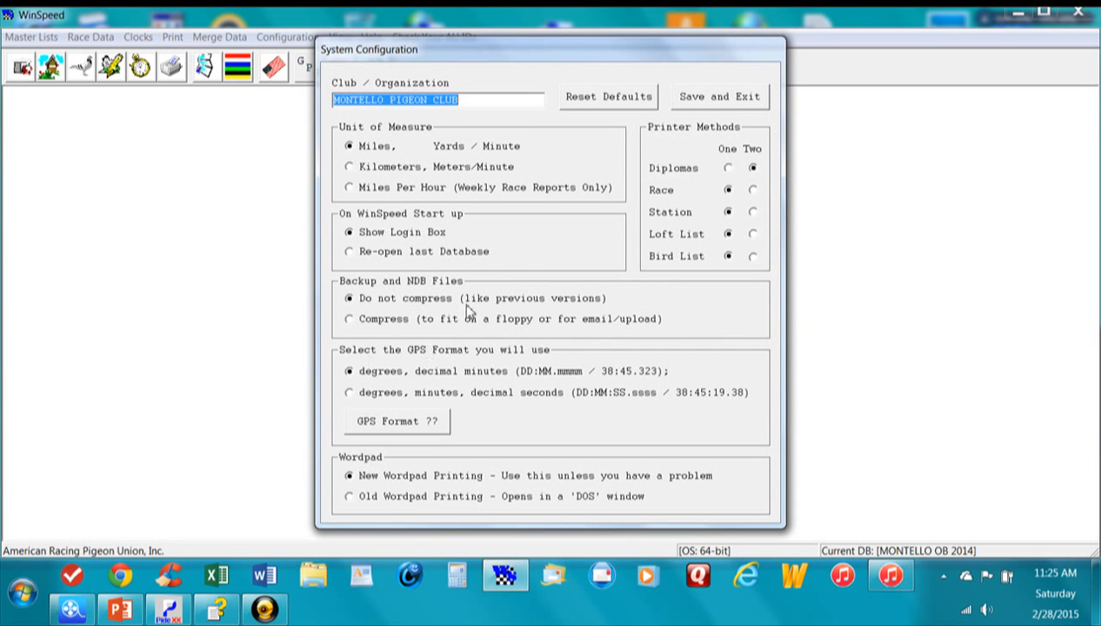
{"action": "left_click", "coordinate": [691, 104]}
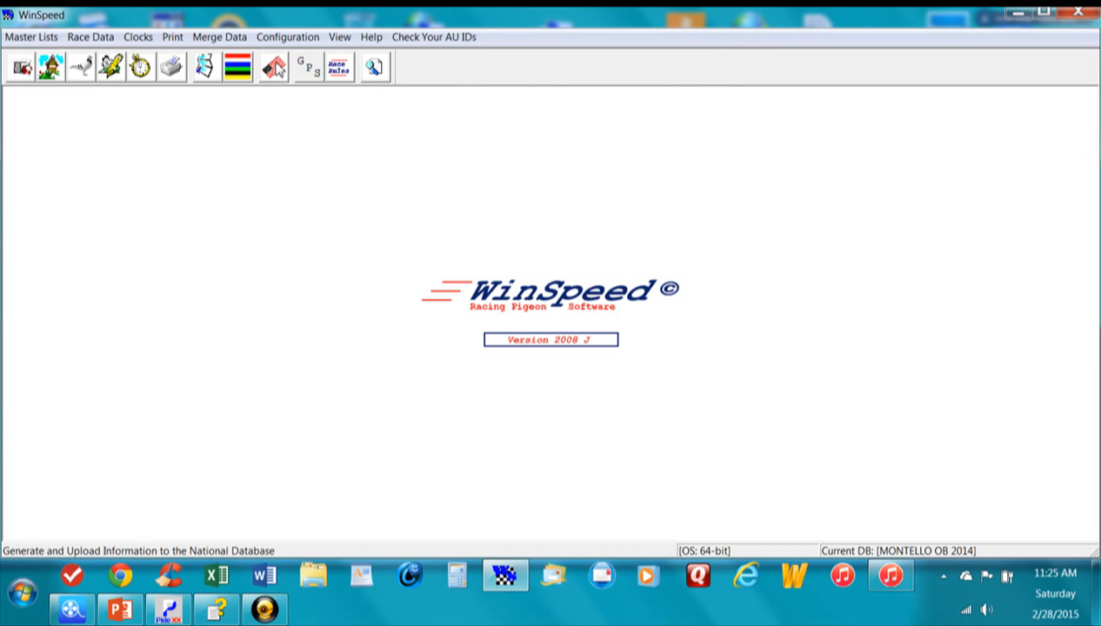
{"action": "left_click", "coordinate": [275, 70]}
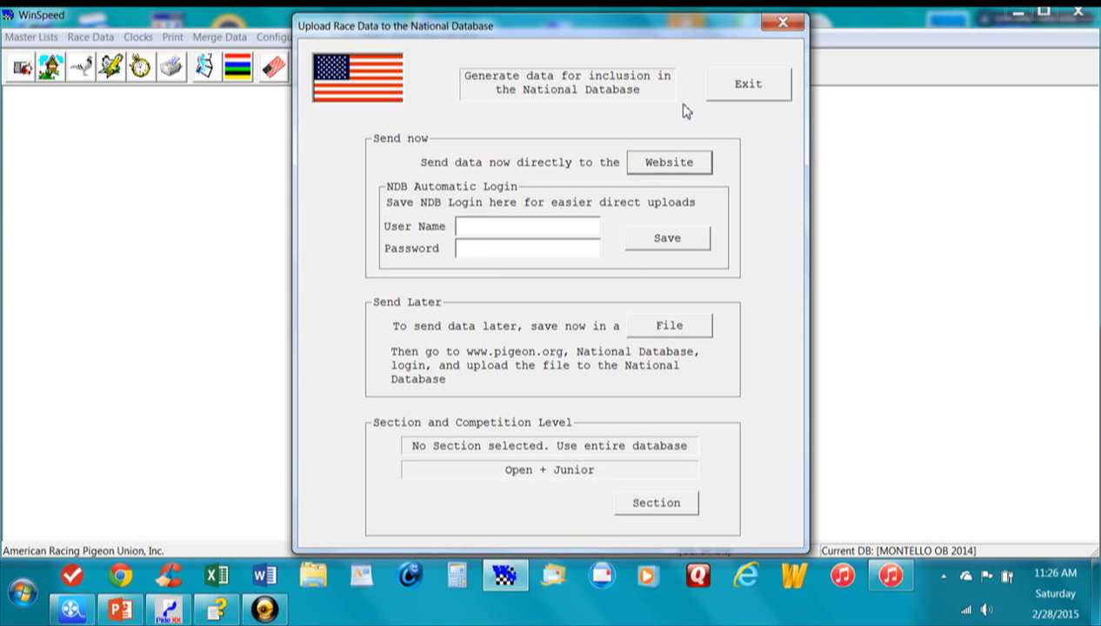
{"action": "left_click", "coordinate": [729, 93]}
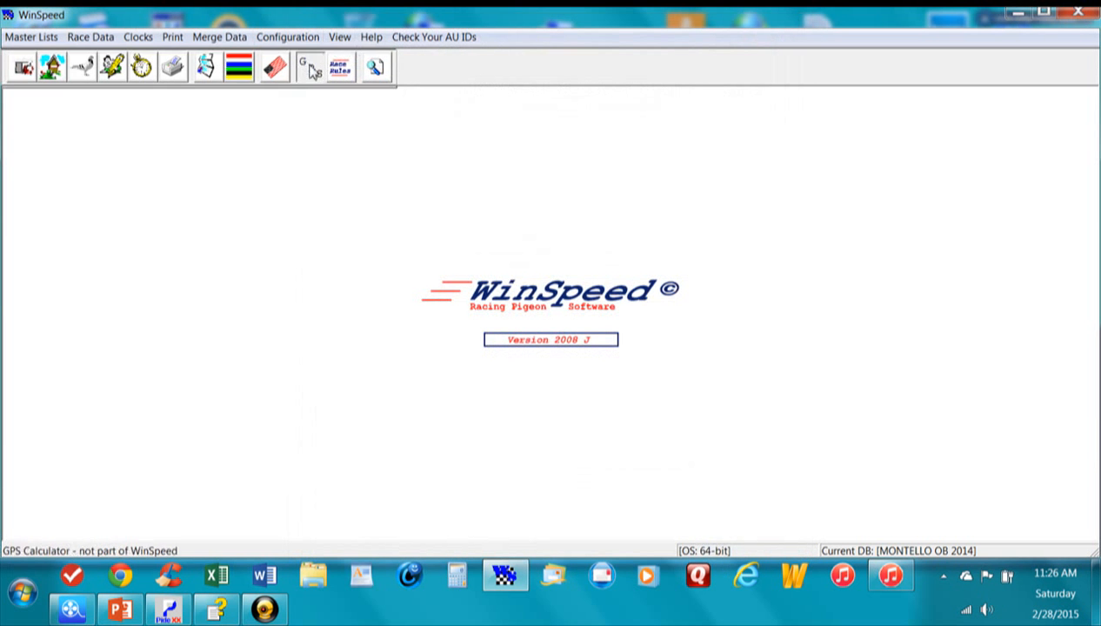
{"action": "left_click", "coordinate": [311, 70]}
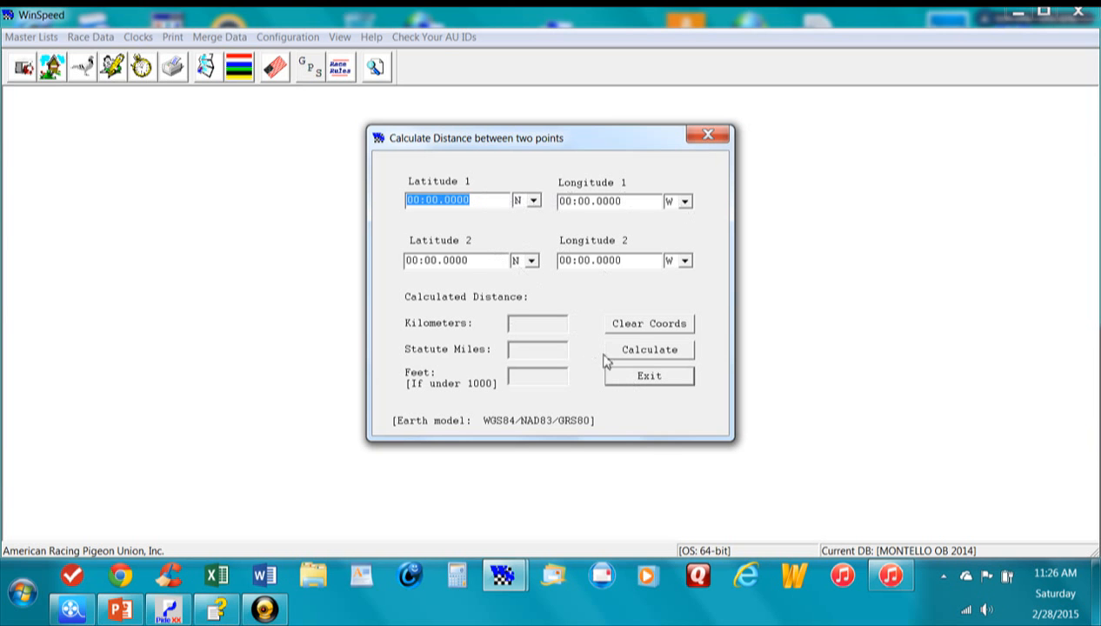
{"action": "left_click", "coordinate": [628, 383]}
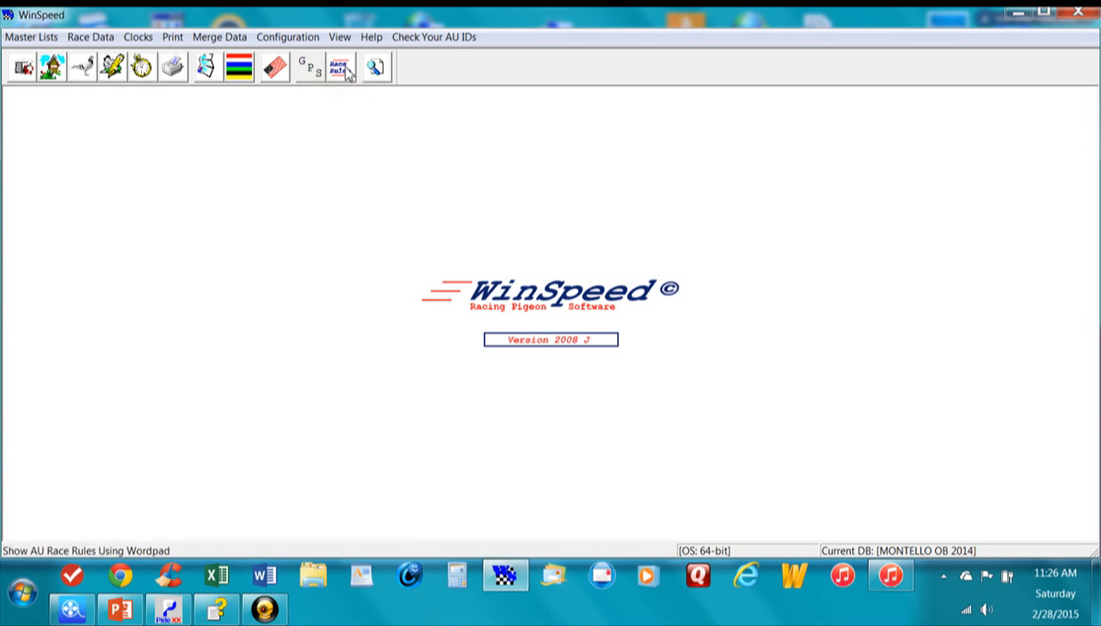
{"action": "left_click", "coordinate": [339, 67]}
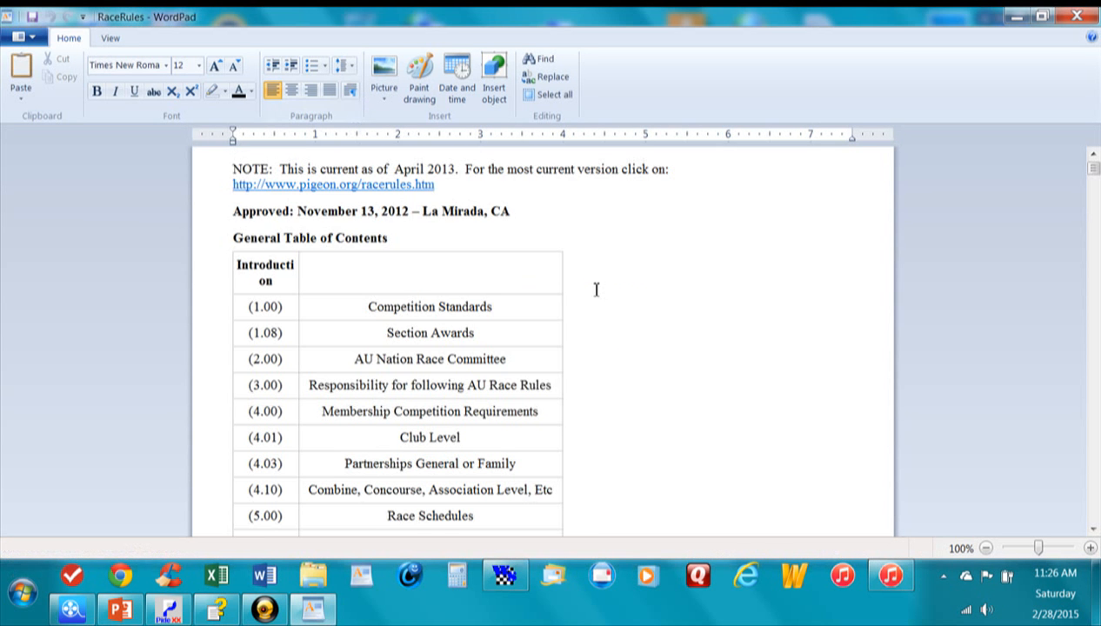
{"action": "scroll", "coordinate": [597, 290], "scroll_direction": "down", "scroll_amount": 1}
{"action": "scroll", "coordinate": [562, 283], "scroll_direction": "down", "scroll_amount": 5}
{"action": "scroll", "coordinate": [562, 282], "scroll_direction": "up", "scroll_amount": 5}
{"action": "scroll", "coordinate": [562, 282], "scroll_direction": "up", "scroll_amount": 1}
{"action": "left_click", "coordinate": [1076, 16]}
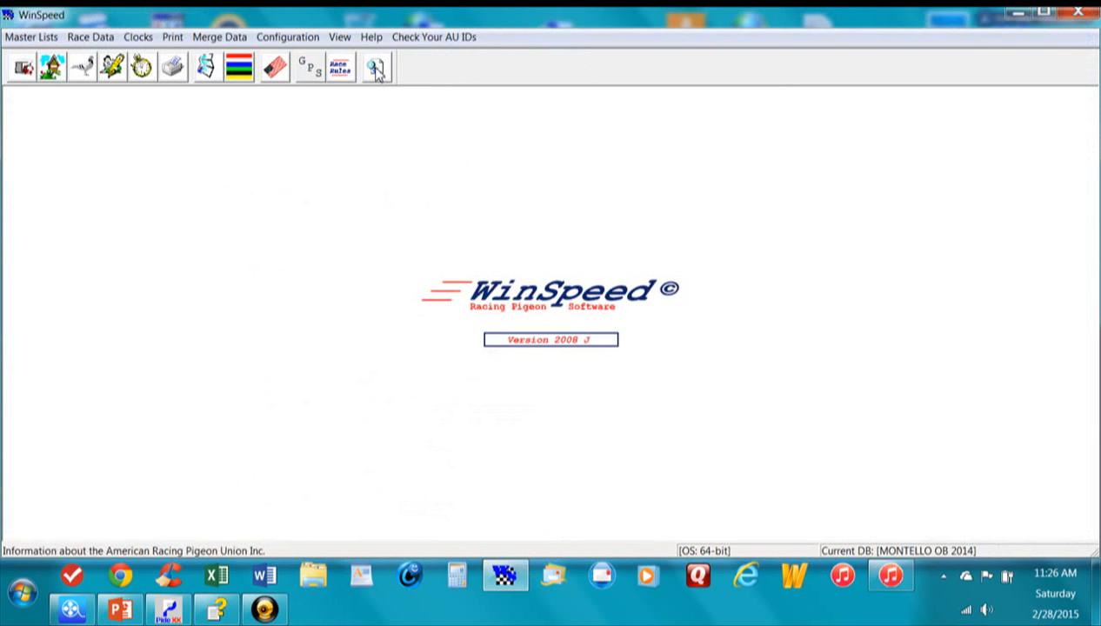
{"action": "left_click", "coordinate": [375, 68]}
{"action": "left_click", "coordinate": [624, 366]}
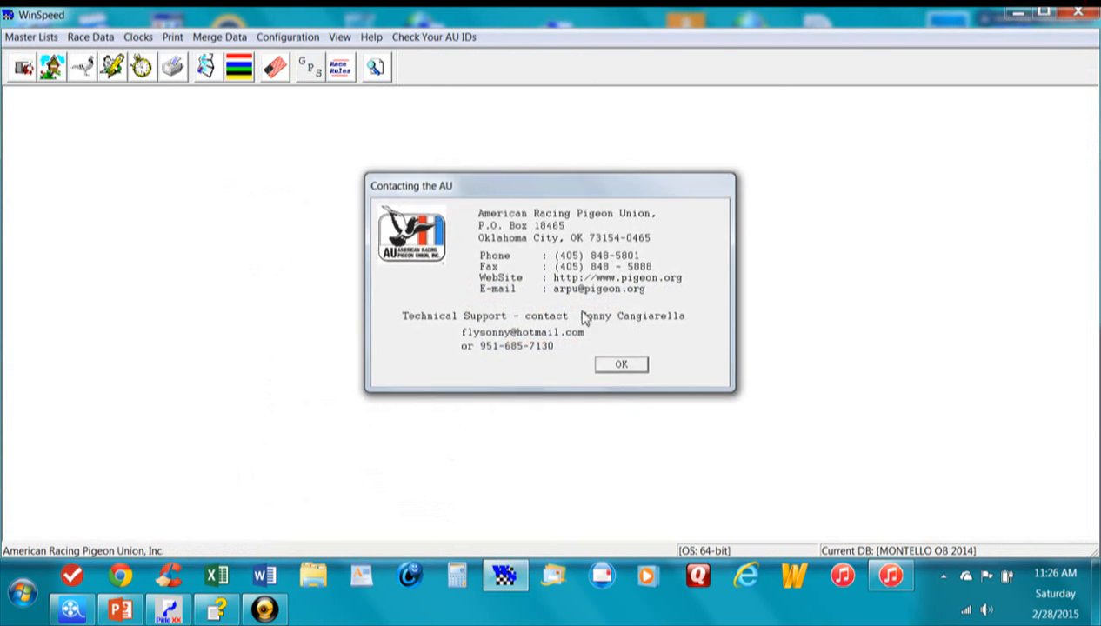
{"action": "left_click", "coordinate": [419, 39]}
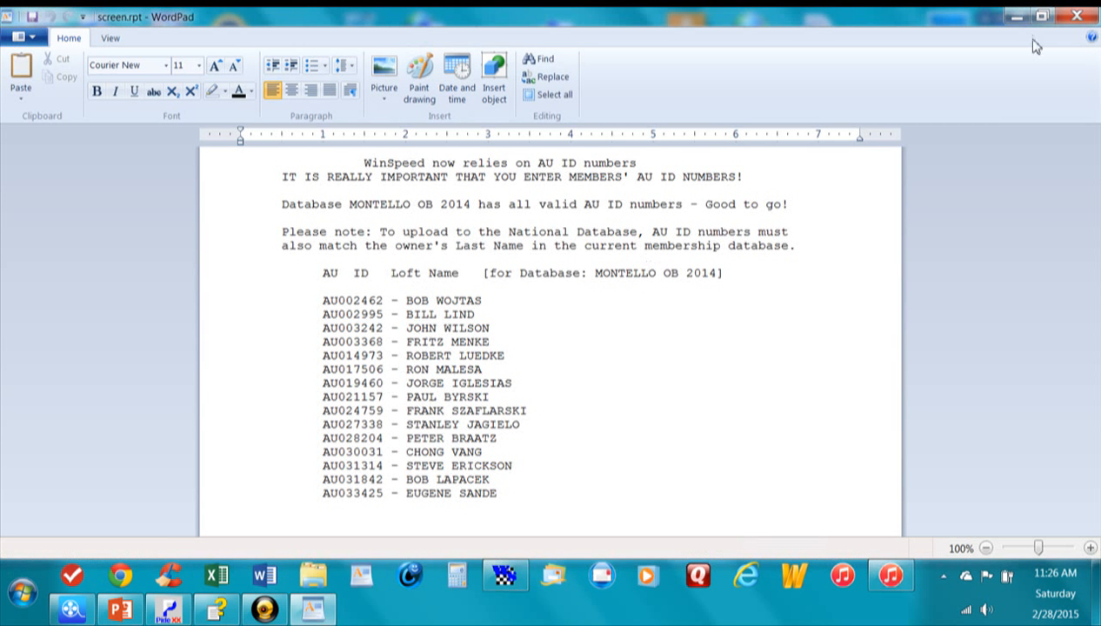
{"action": "left_click", "coordinate": [1077, 17]}
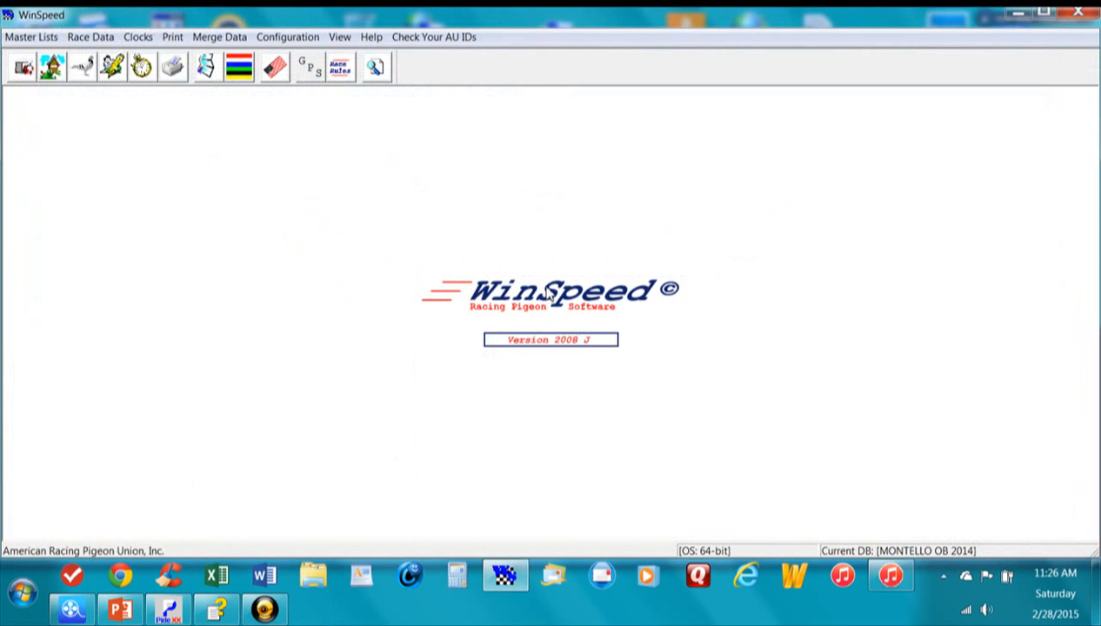